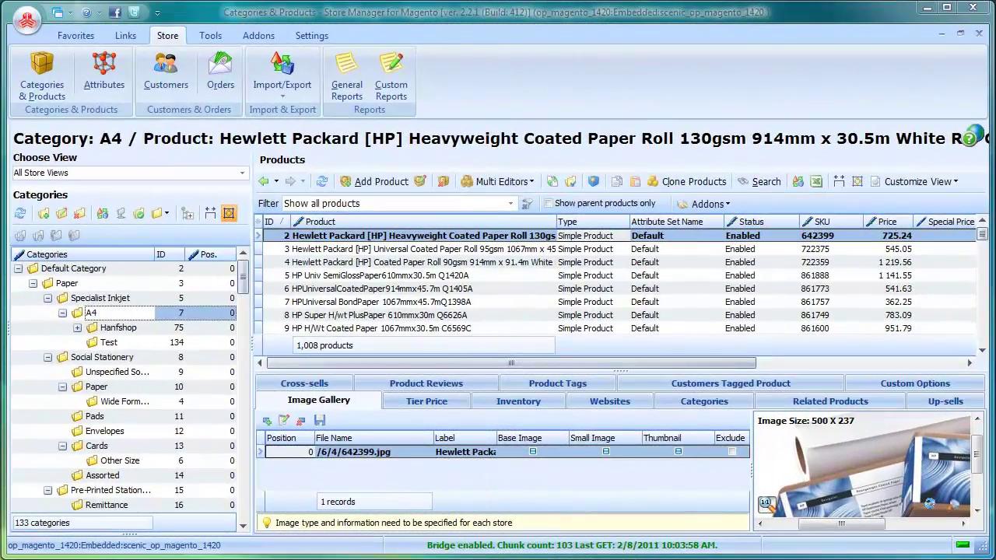
Open Assign Categories for the selected Heavyweight Coated Paper Roll product.
left_click(69, 68)
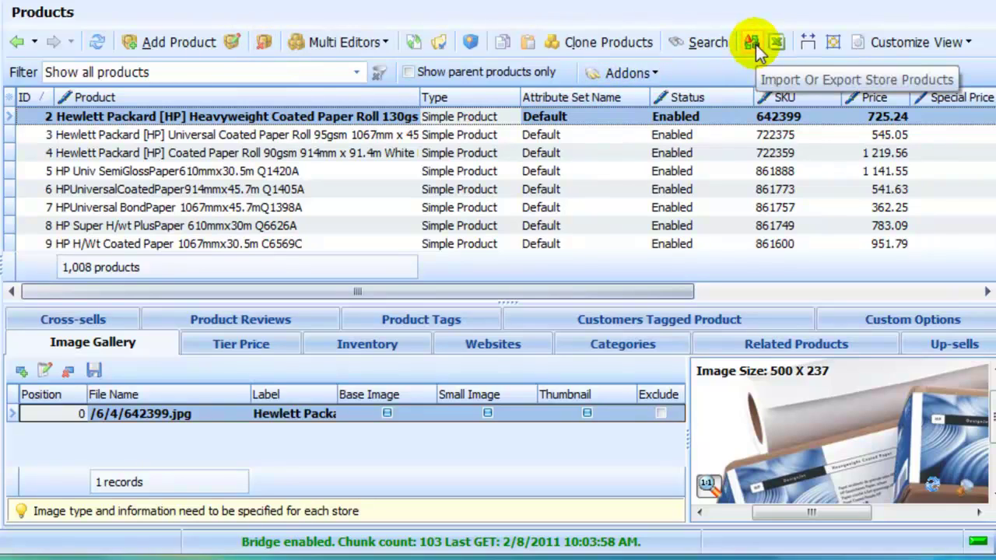
Add the paper roll to the Other Weights and Colour 90gsm categories and confirm.
left_click(441, 49)
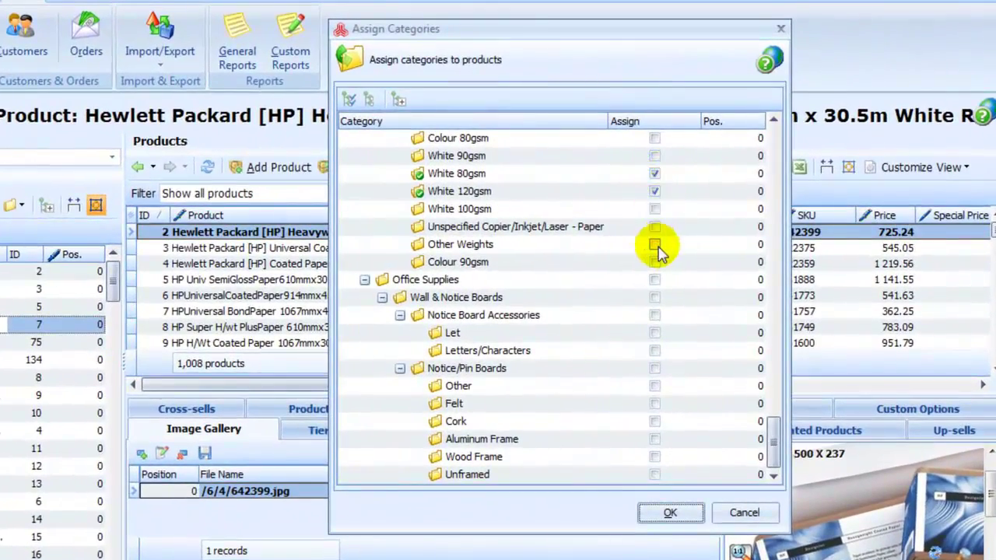
left_click(663, 244)
left_click(656, 262)
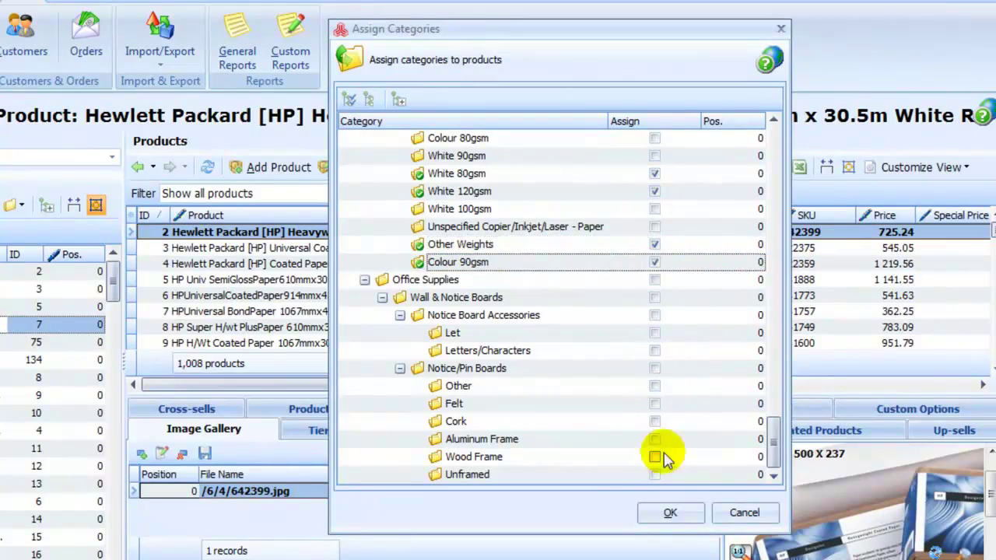
left_click(670, 512)
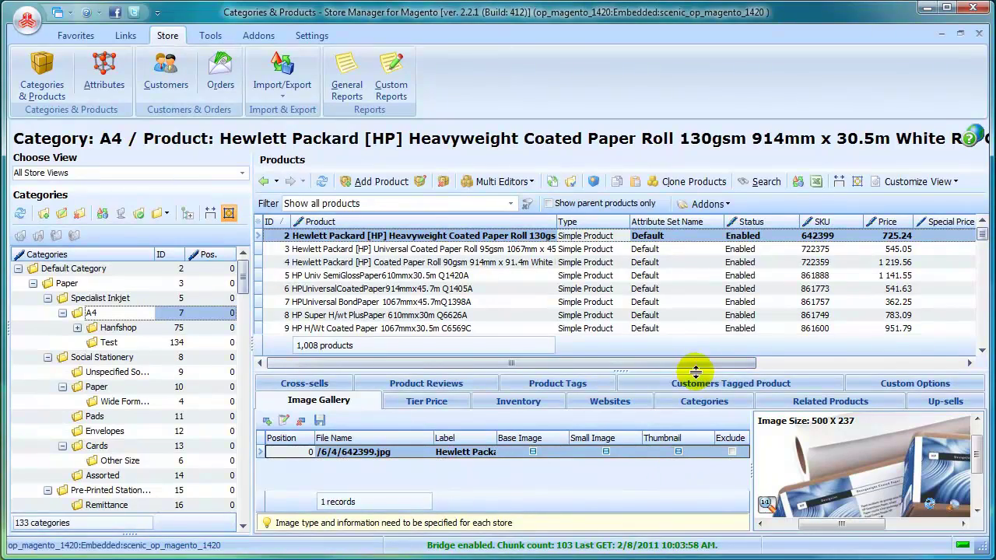
Review the Inventory, Custom Options, Up-sells, Cross-sells, Tags and Image Gallery tabs, then enlarge the product list.
left_click_drag(696, 372, 696, 348)
left_click(545, 370)
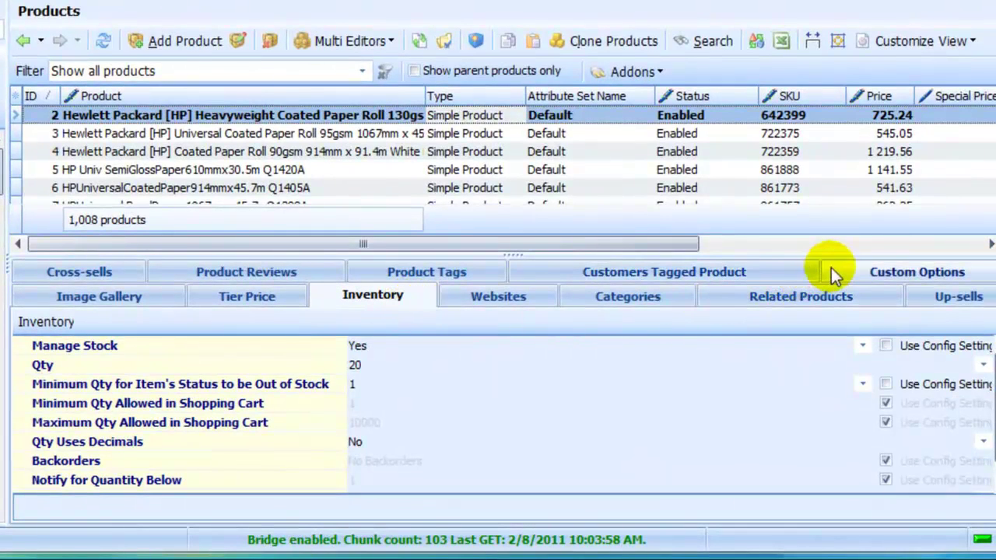
left_click(834, 274)
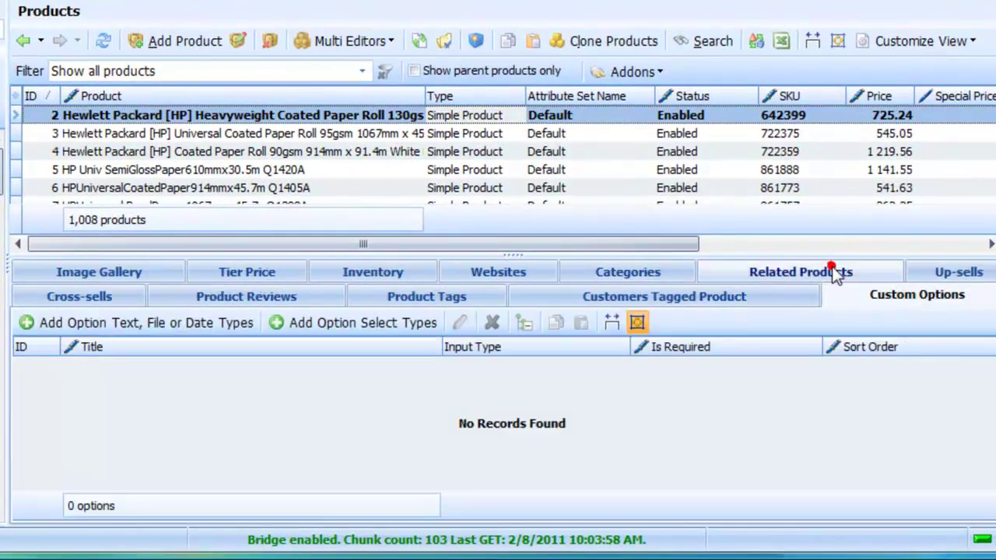
left_click(918, 271)
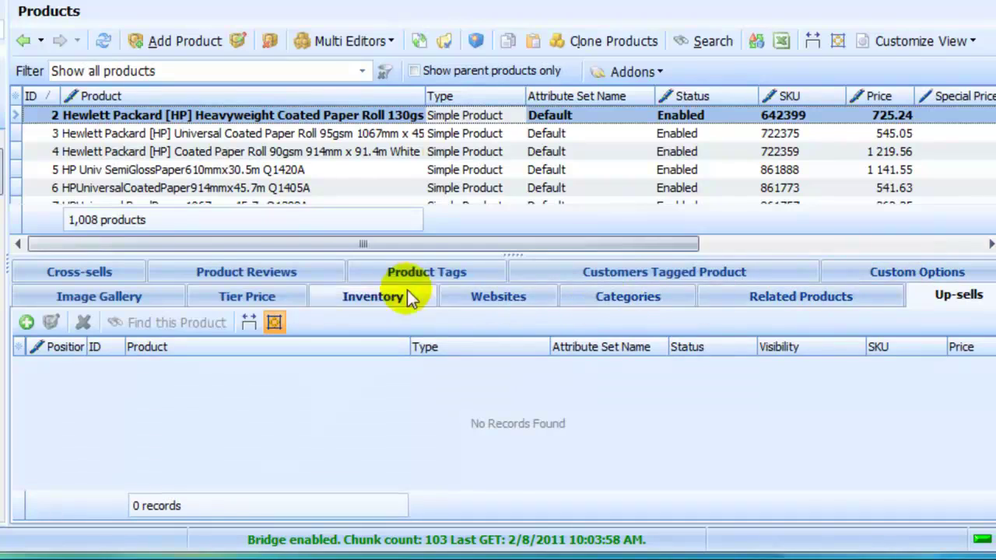
left_click(118, 272)
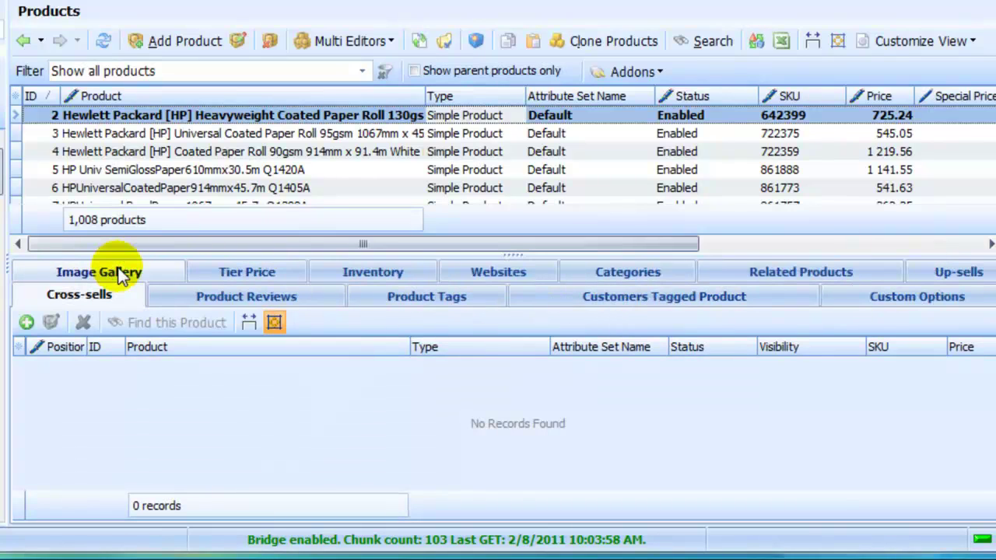
left_click(373, 297)
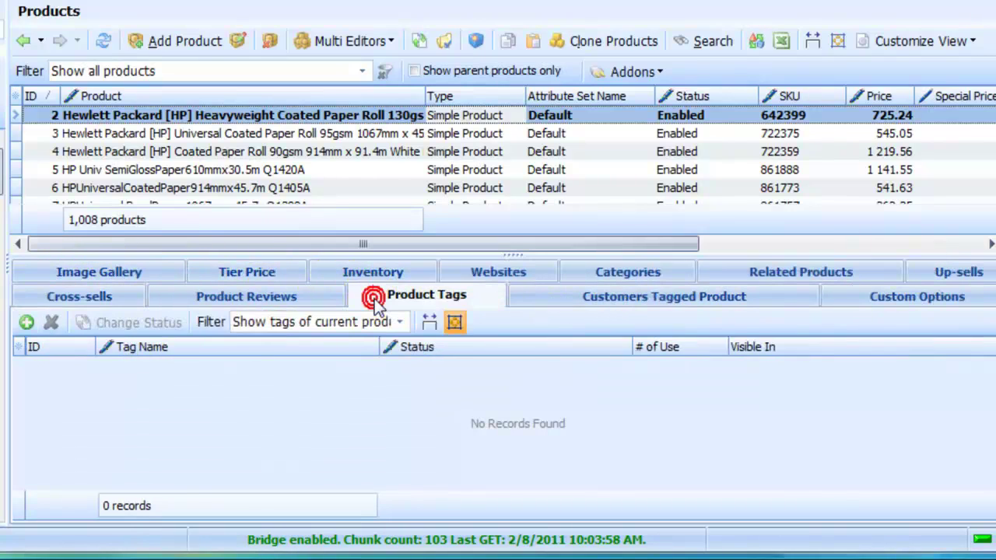
left_click(159, 273)
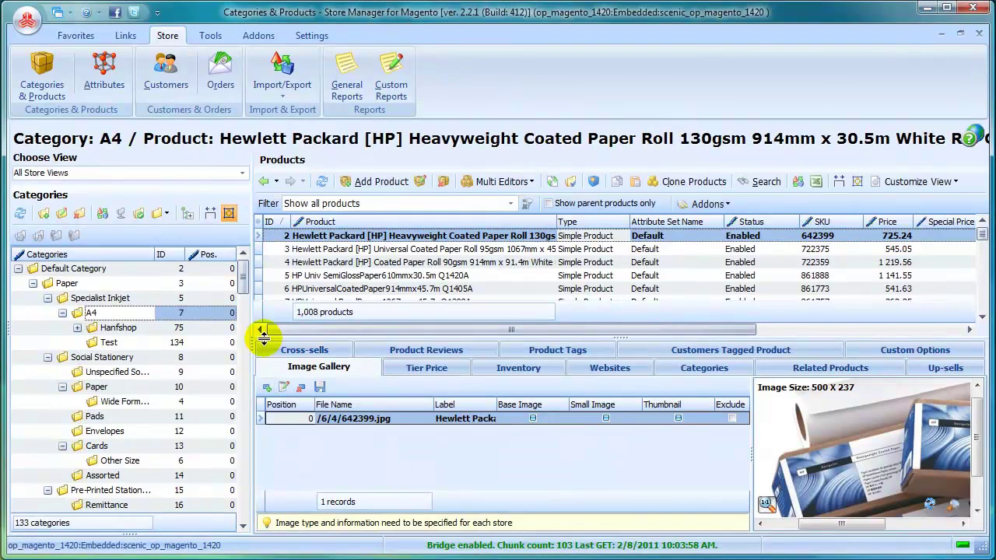
left_click(263, 339)
left_click_drag(263, 339, 265, 379)
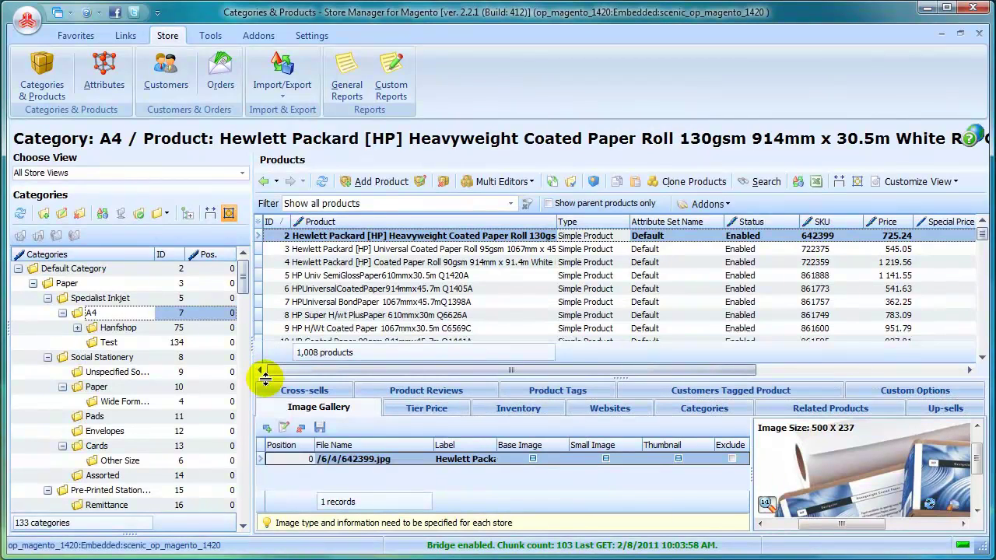
left_click(511, 203)
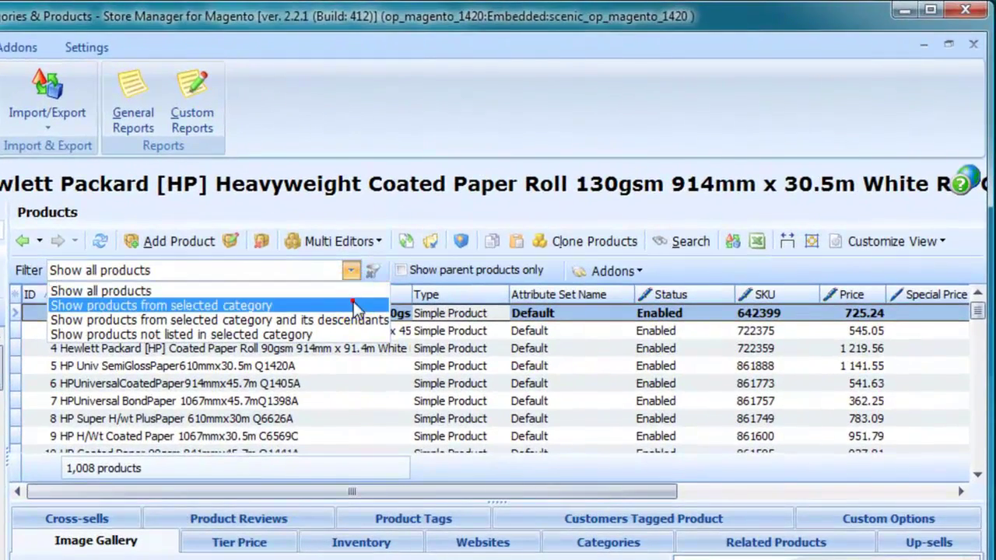
left_click(353, 302)
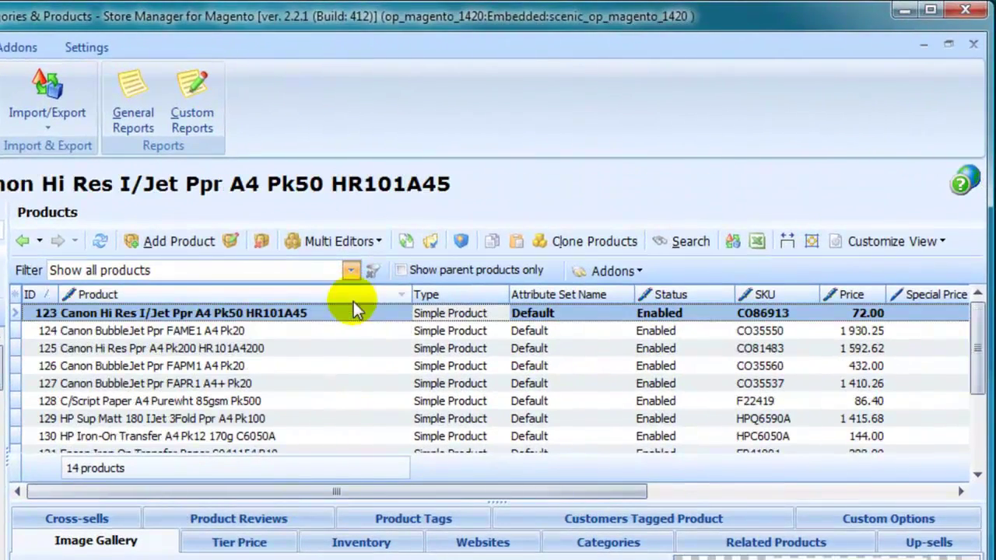
left_click(358, 274)
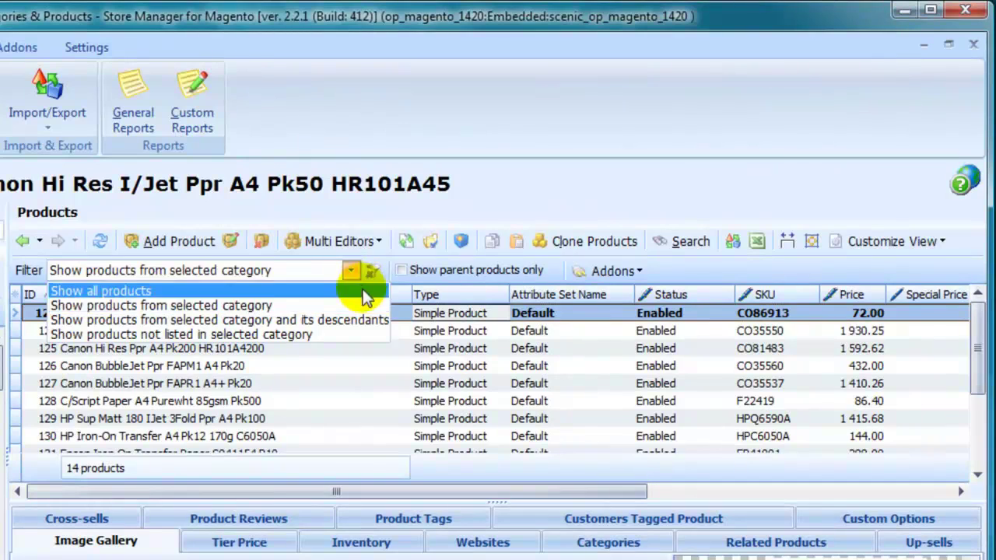
left_click(379, 334)
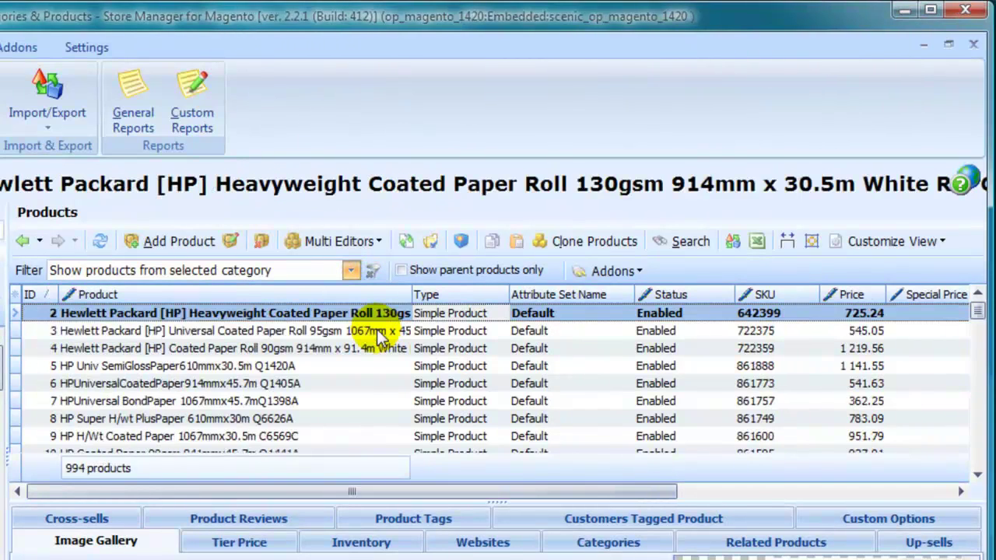
left_click(352, 272)
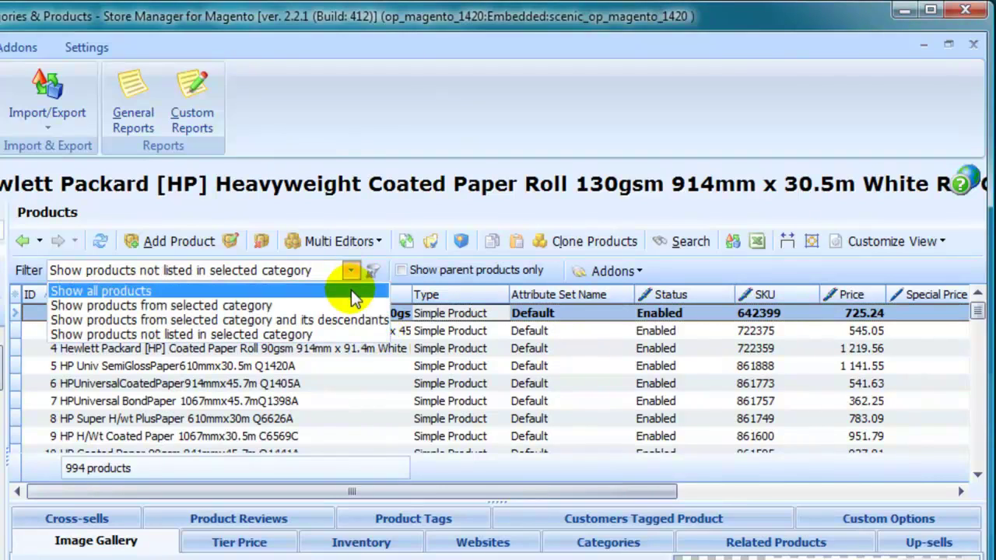
left_click(351, 291)
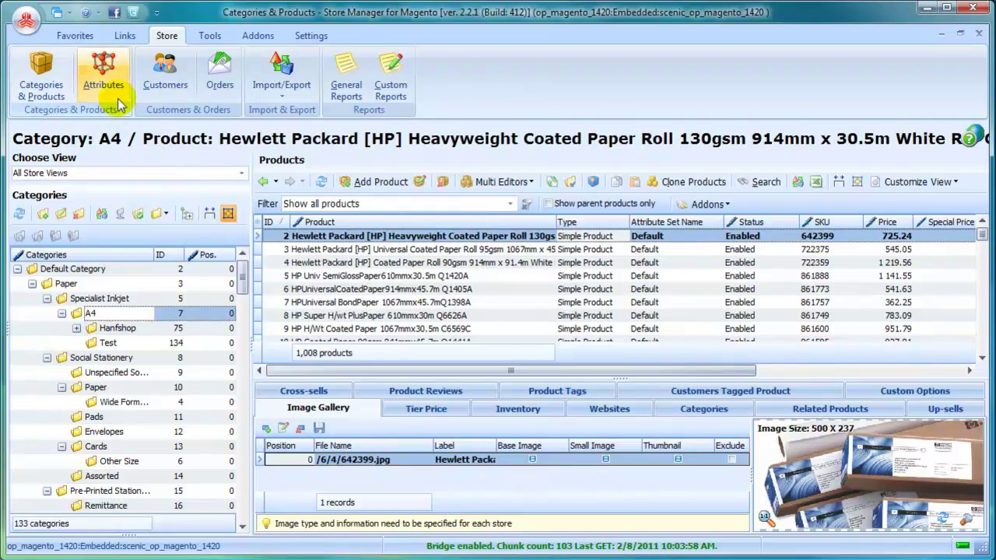
Go to Customers, select the wholesale customer, and view then close Customer Groups.
left_click(104, 81)
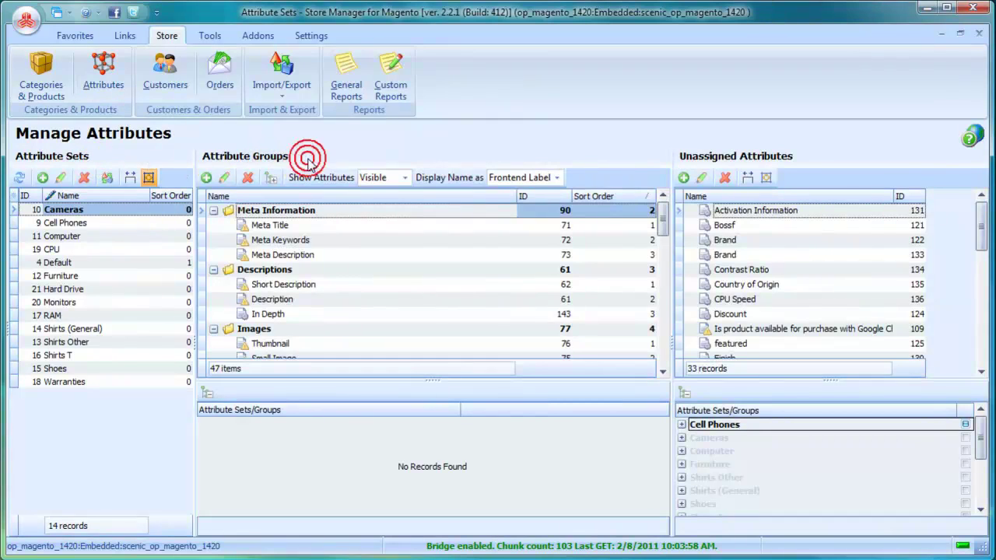
left_click(168, 82)
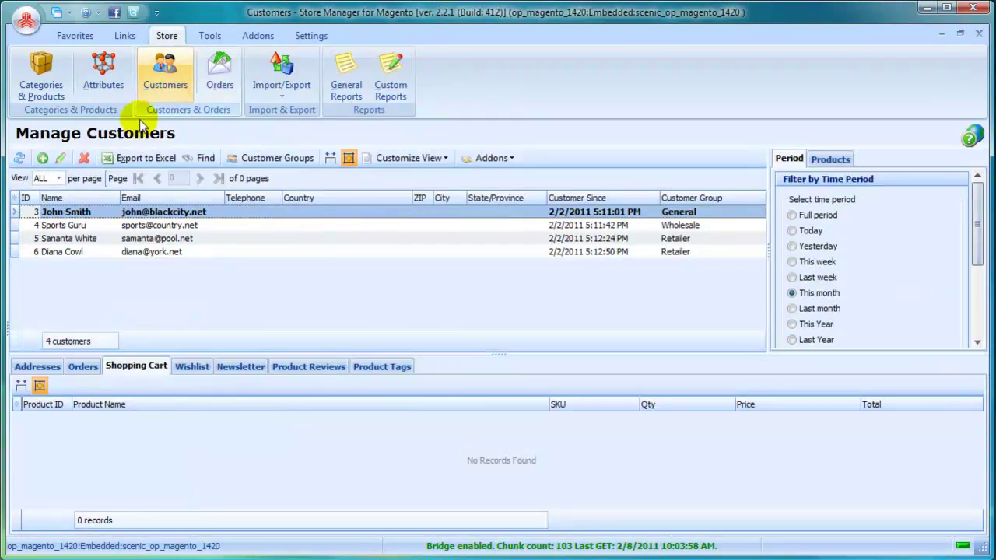
left_click(93, 225)
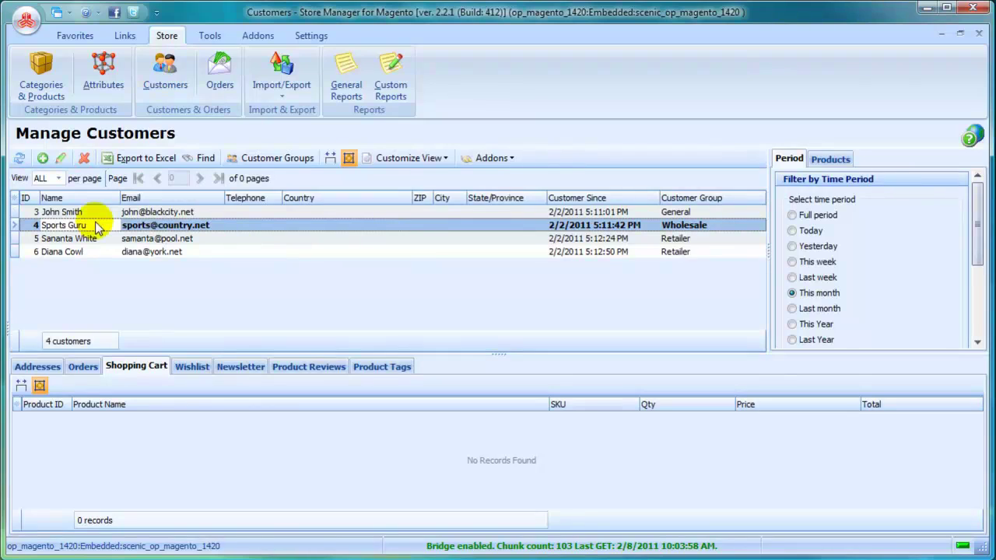
left_click(311, 164)
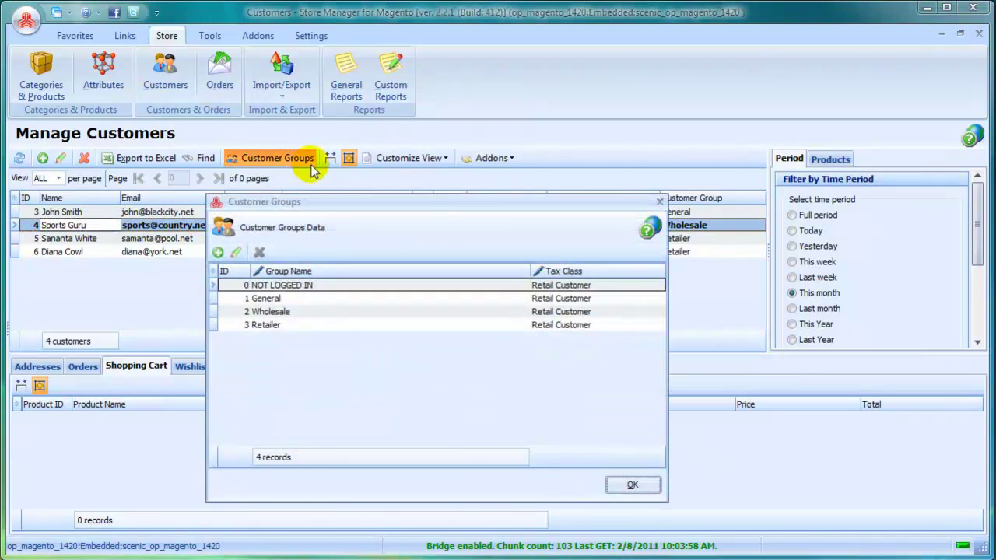
key("Escape")
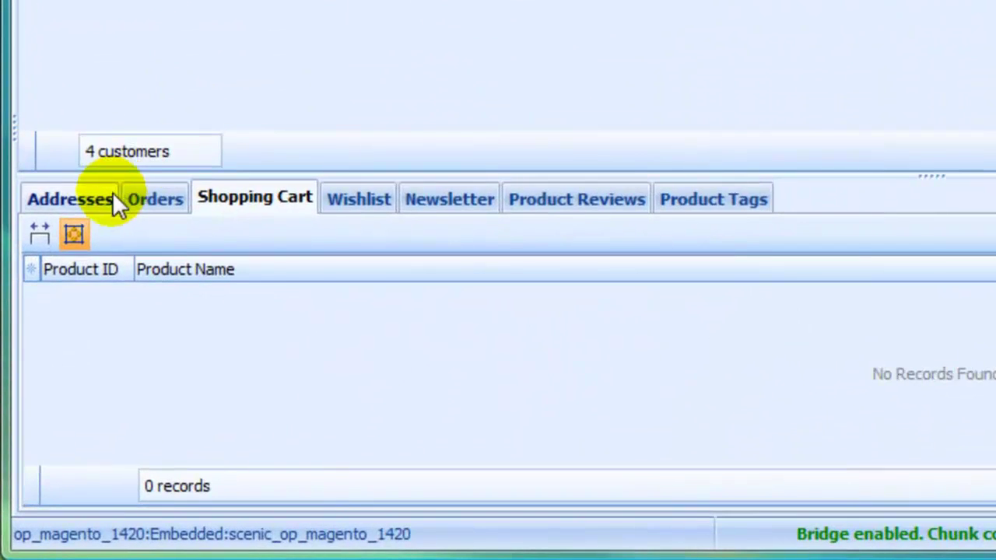
Check the customer's empty Addresses, Orders and Wishlist tabs.
left_click(60, 362)
left_click(167, 193)
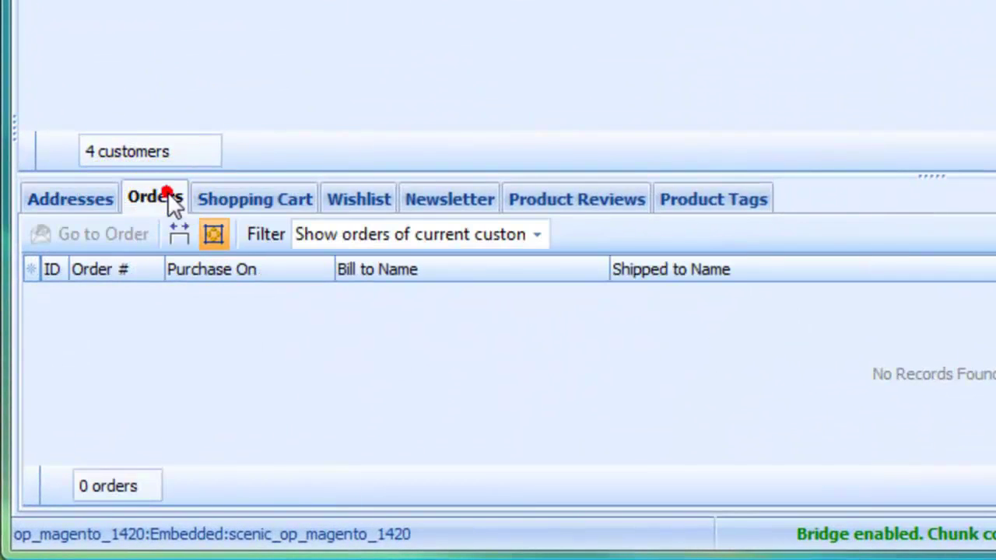
left_click(384, 193)
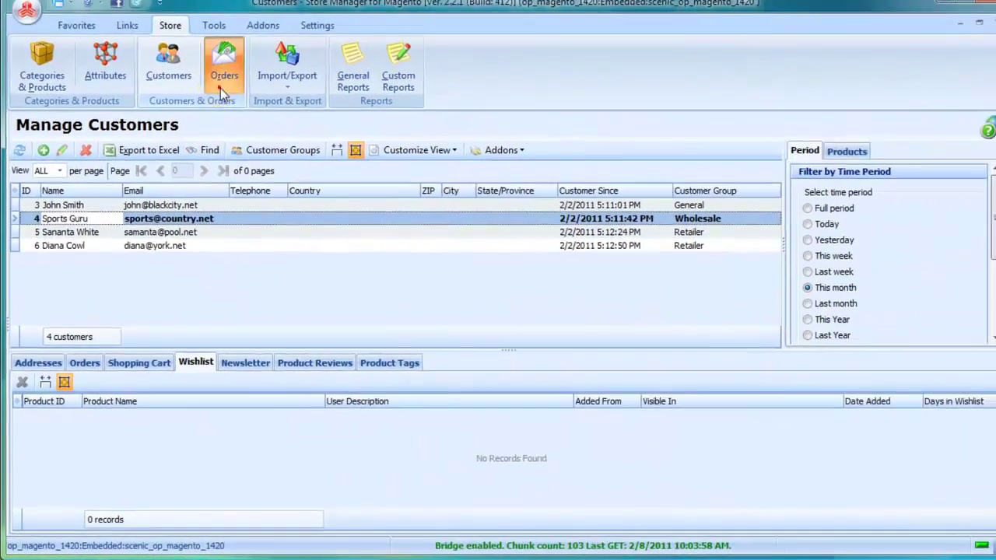
Review order 100000002's information, invoices and credit memos, then return to Categories & Products.
left_click(219, 89)
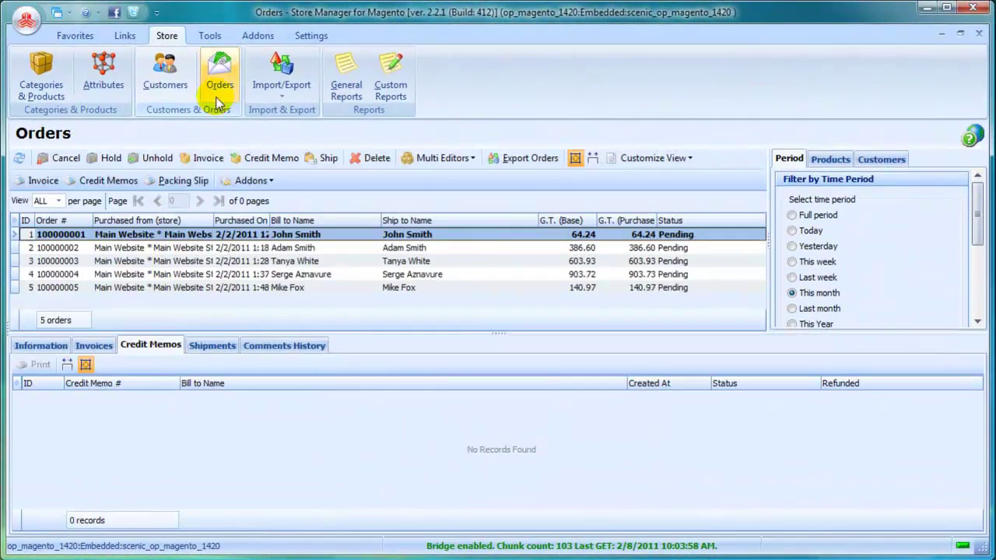
left_click(200, 249)
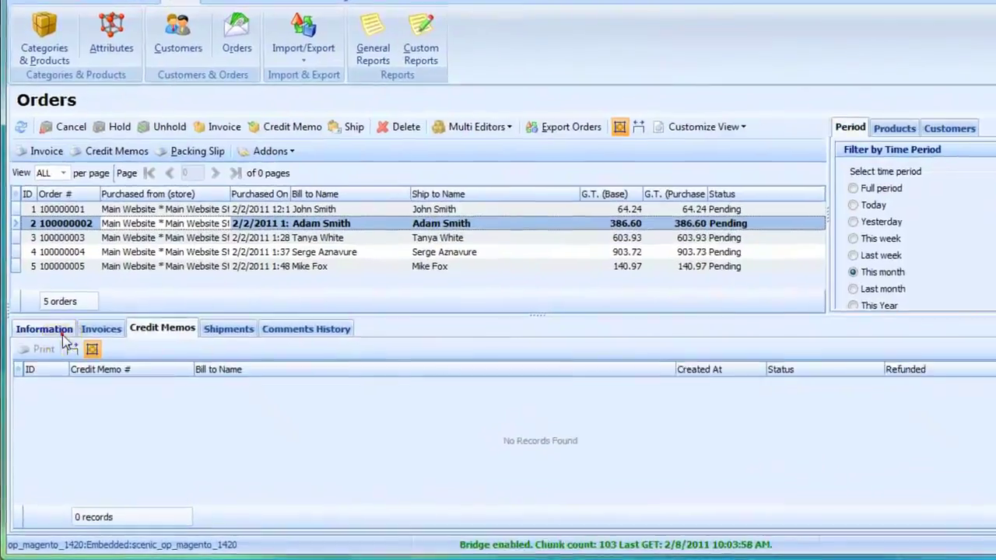
left_click(62, 347)
left_click(124, 282)
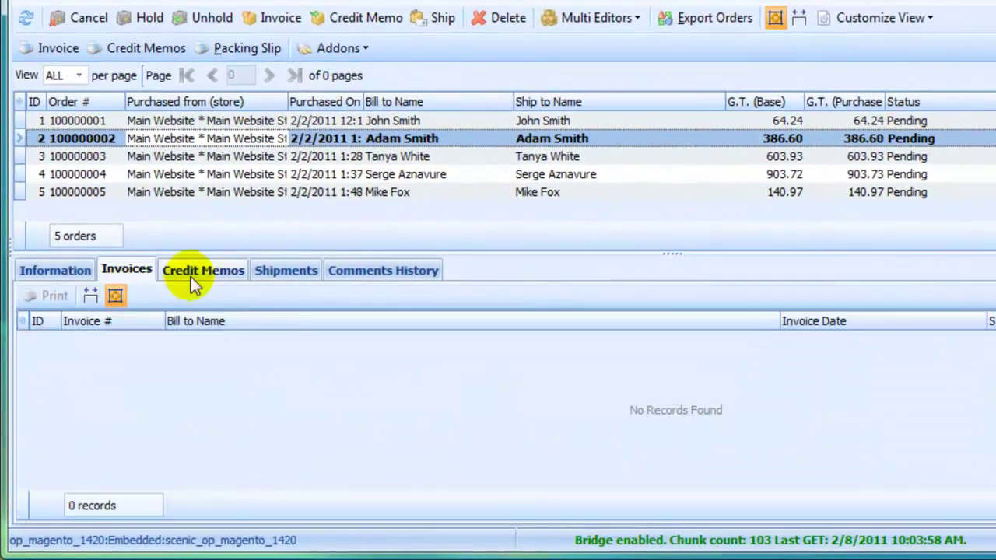
left_click(191, 280)
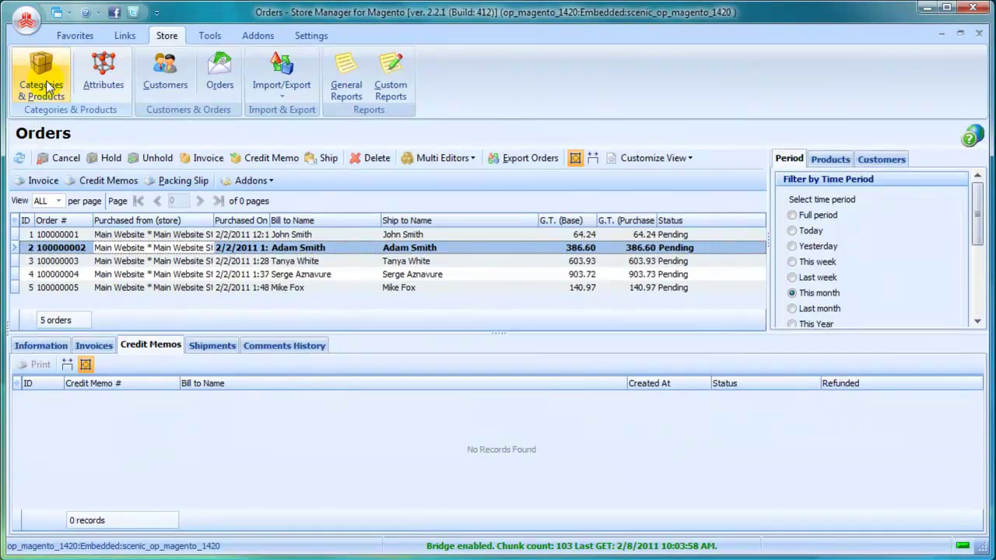
left_click(42, 77)
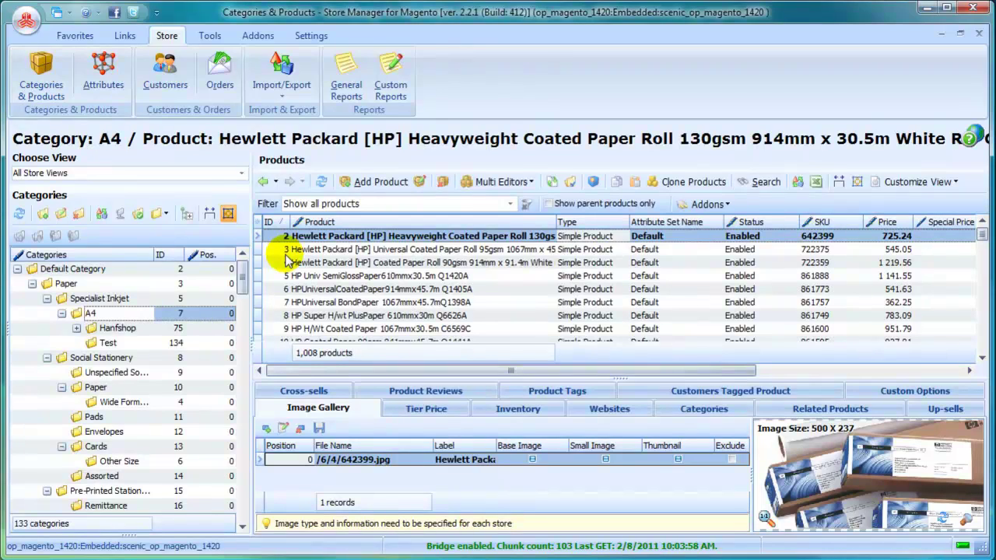
Select all products in the Multi Editor and pick the Status and Visibility attributes.
key("ctrl+F1")
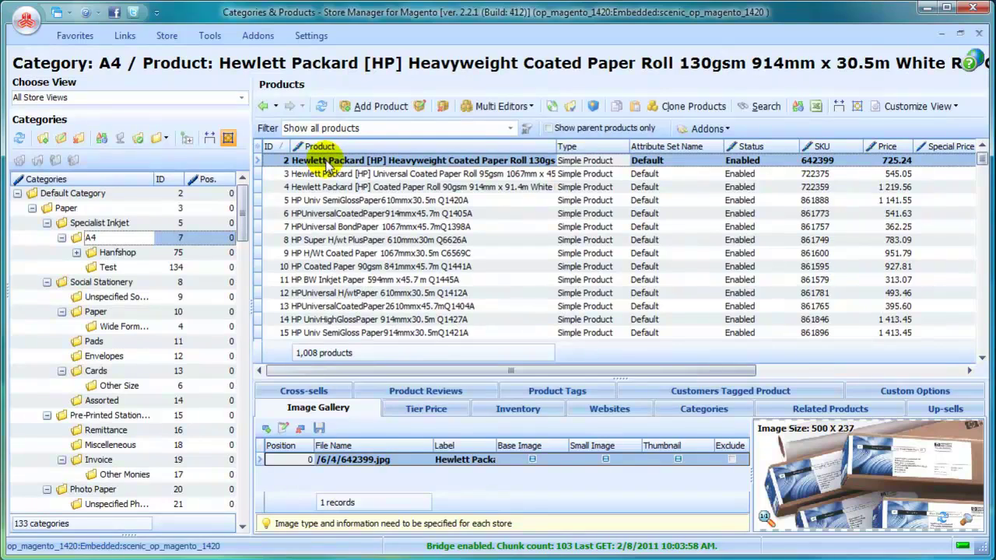
key("ctrl+a")
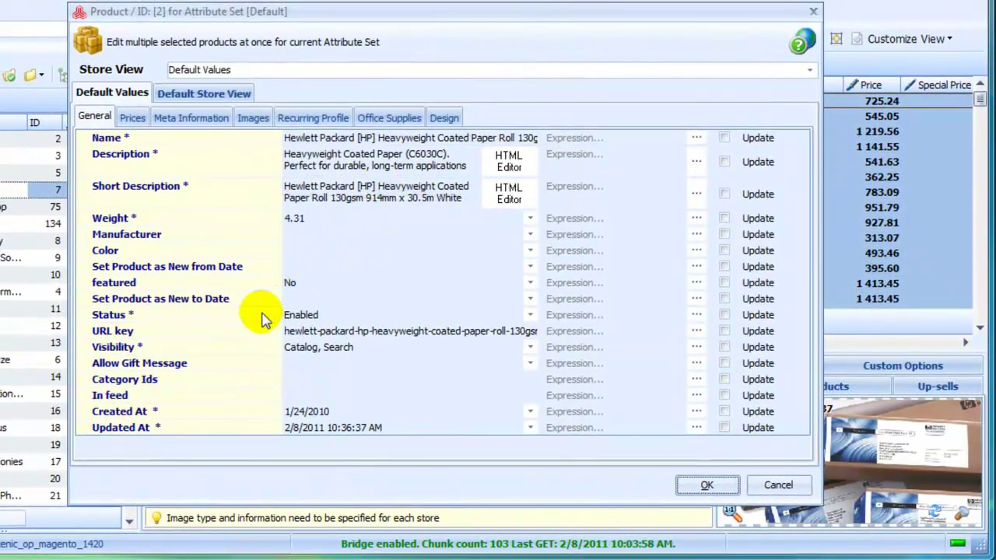
left_click(263, 319)
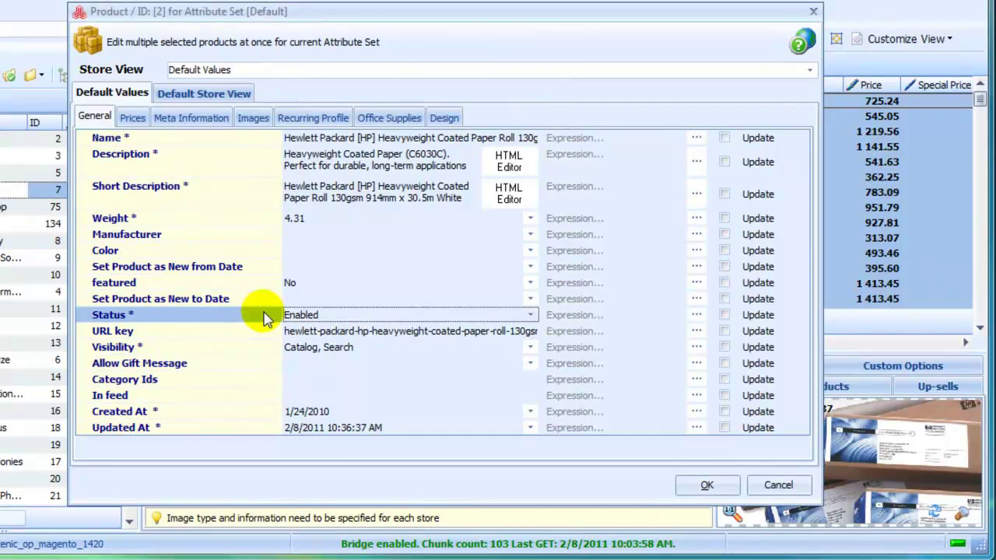
left_click(266, 347)
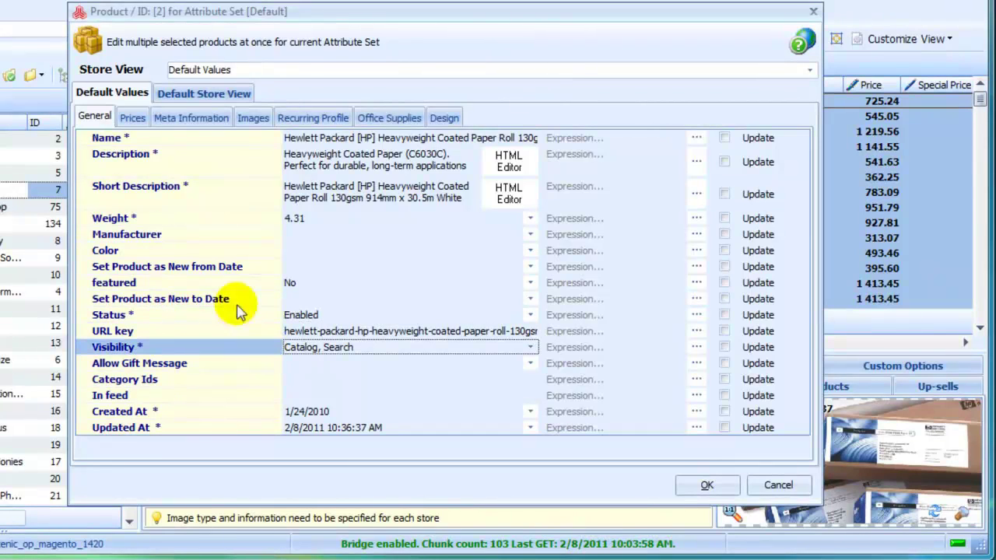
Set the Price to update with the expression [FIELD_VALUE]*1.2.
left_click(134, 117)
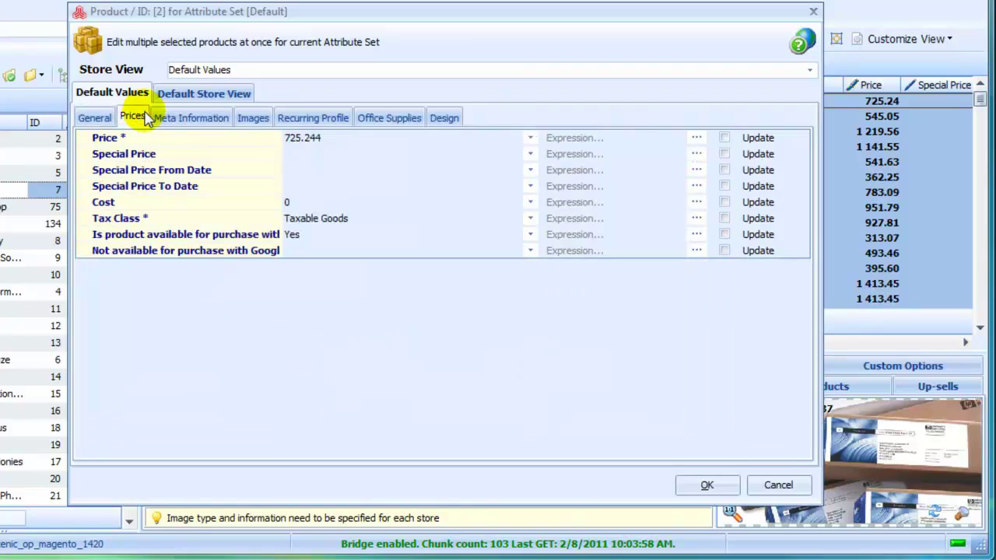
left_click(725, 138)
left_click(696, 138)
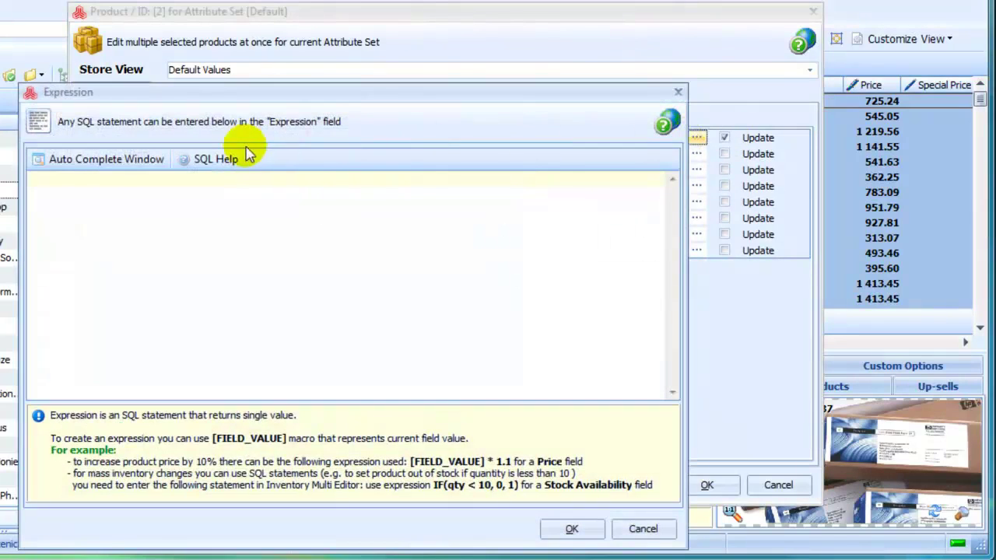
left_click(137, 165)
double_click(178, 196)
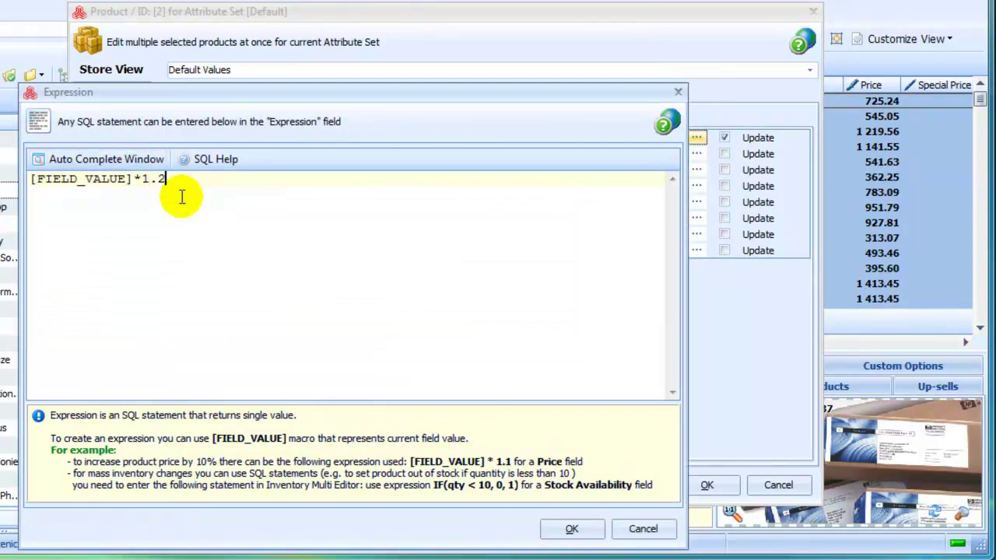
key("Escape")
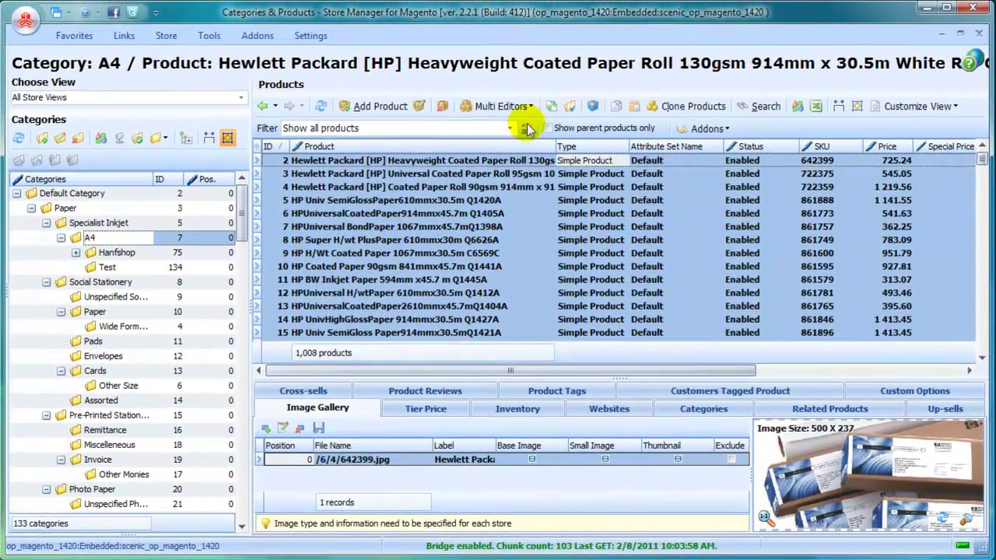
left_click(531, 109)
left_click(572, 145)
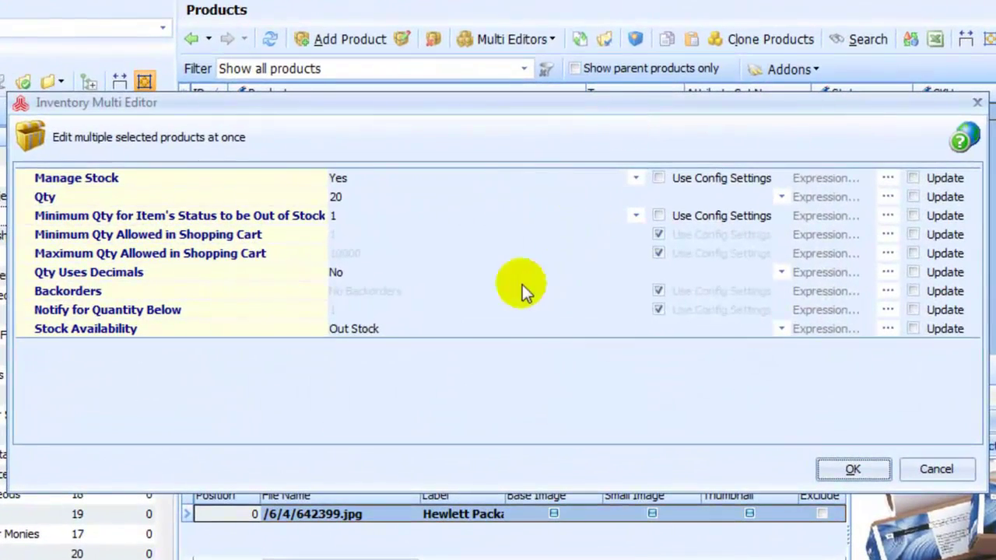
left_click(781, 329)
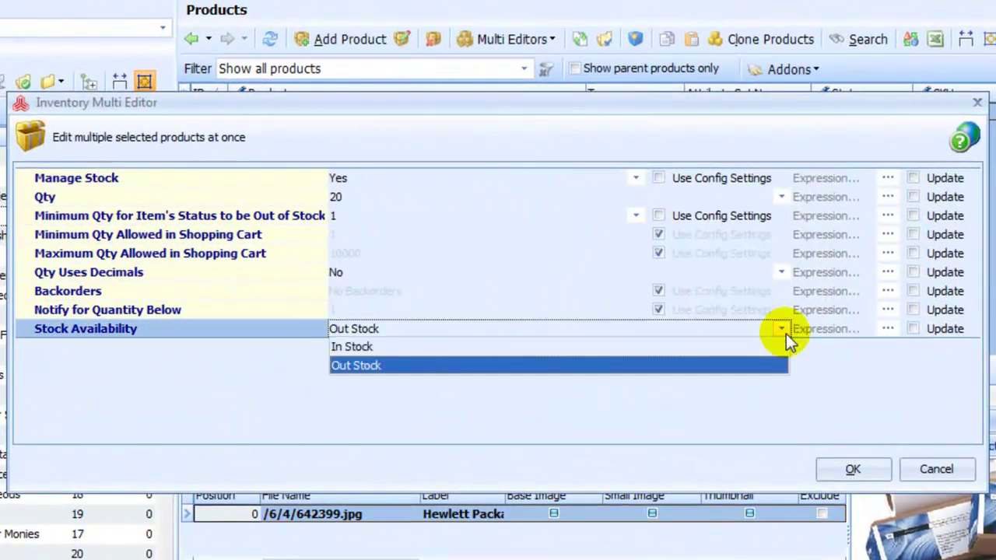
left_click(283, 235)
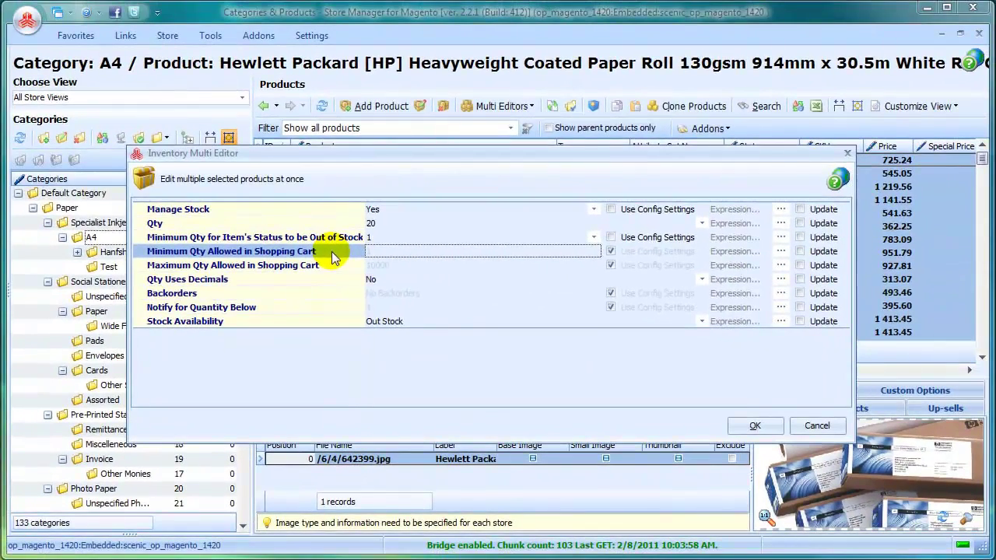
key("Escape")
left_click(311, 160)
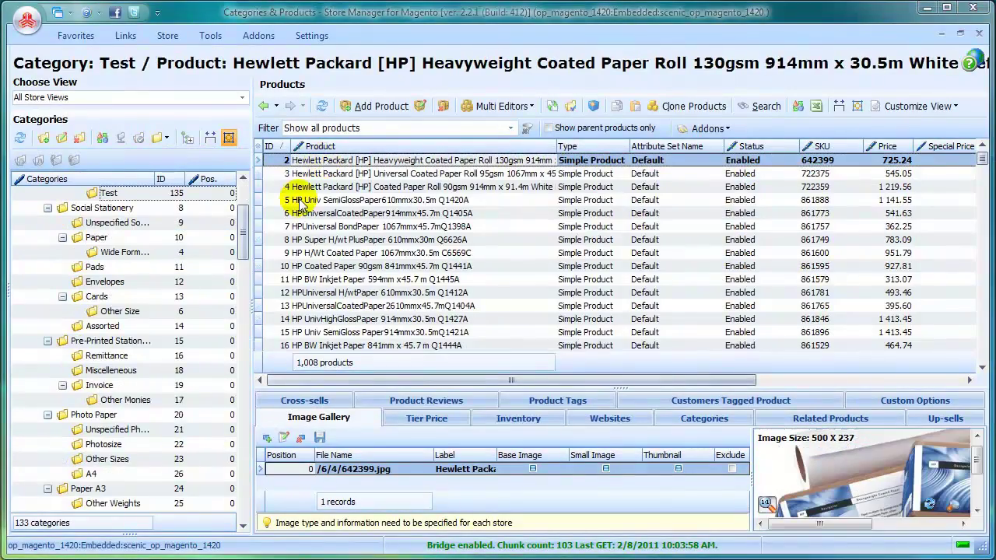
Copy products 2 through 5 and paste them as clones.
left_click(299, 200, "shift")
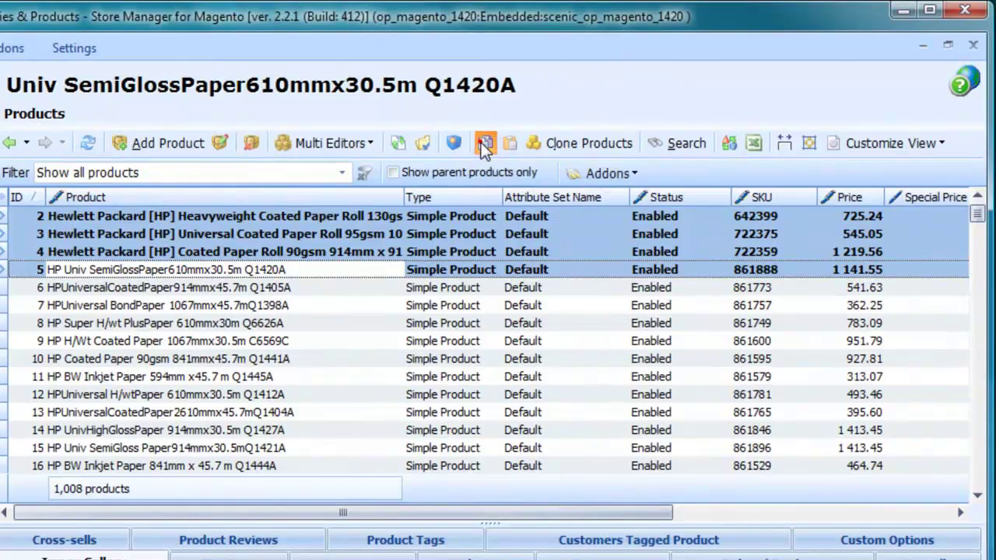
left_click(484, 144)
left_click(510, 143)
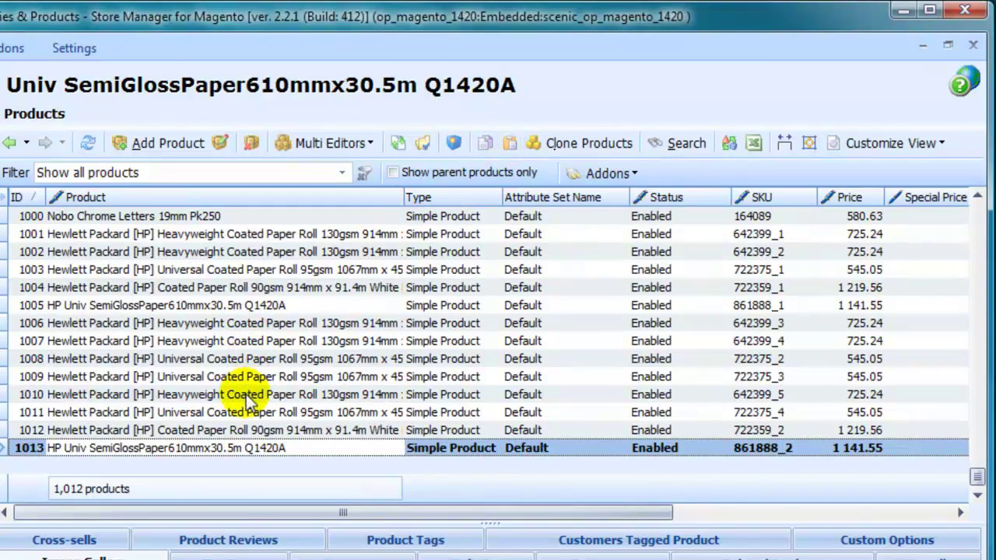
Clone products 1010–1013 to create copies 1014–1017.
left_click(245, 395)
left_click(243, 450, "shift")
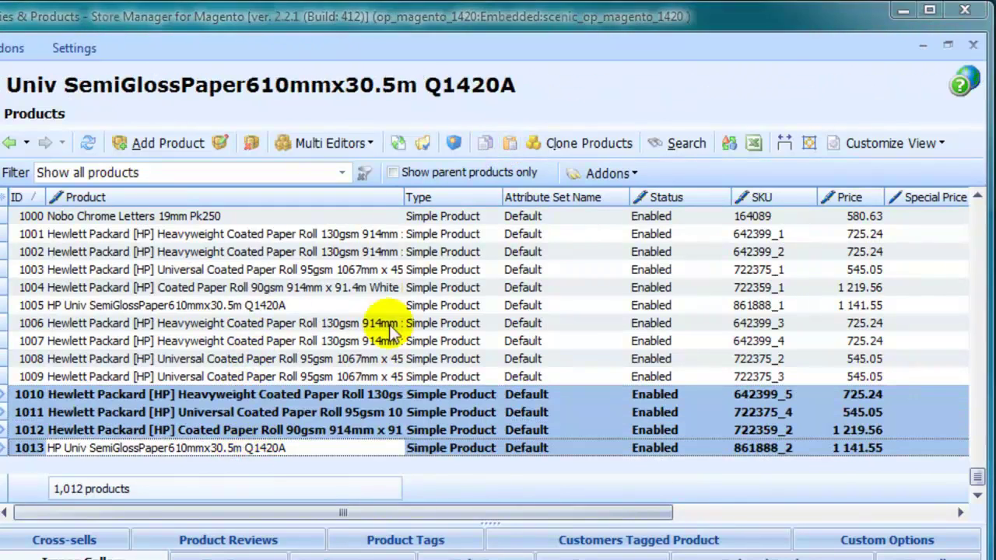
left_click(559, 152)
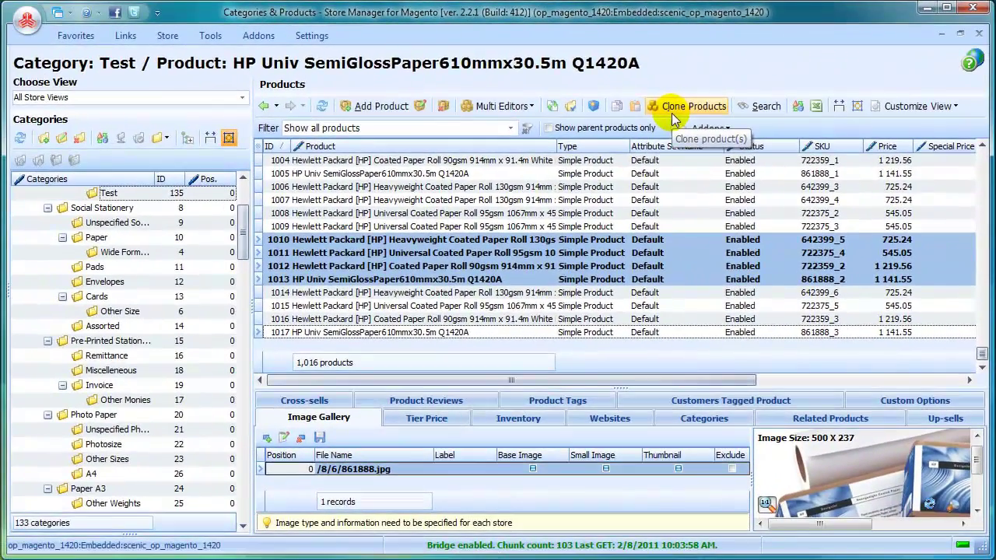
left_click(677, 160)
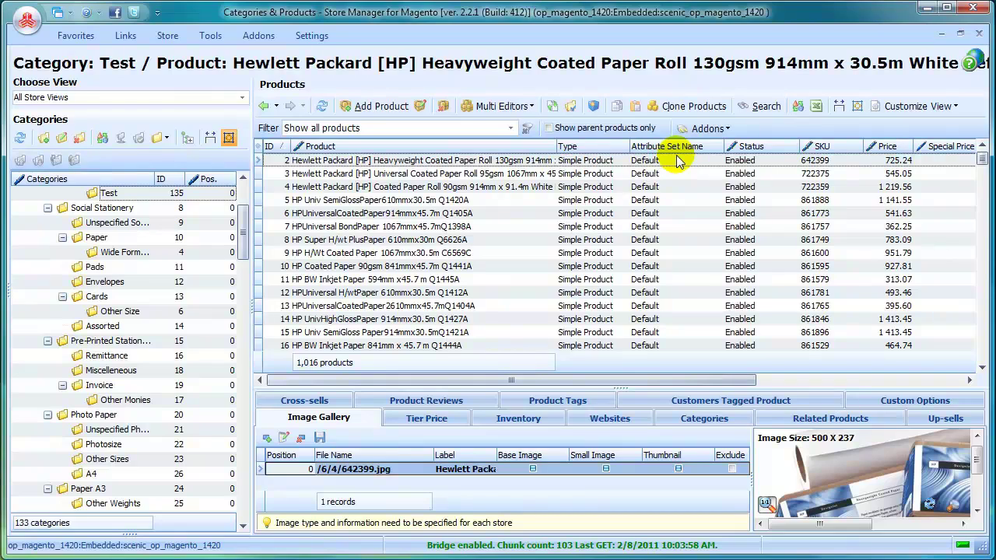
Filter the list to the Test category's products and bring up the Store Import/Export choices.
left_click(510, 128)
left_click(513, 147)
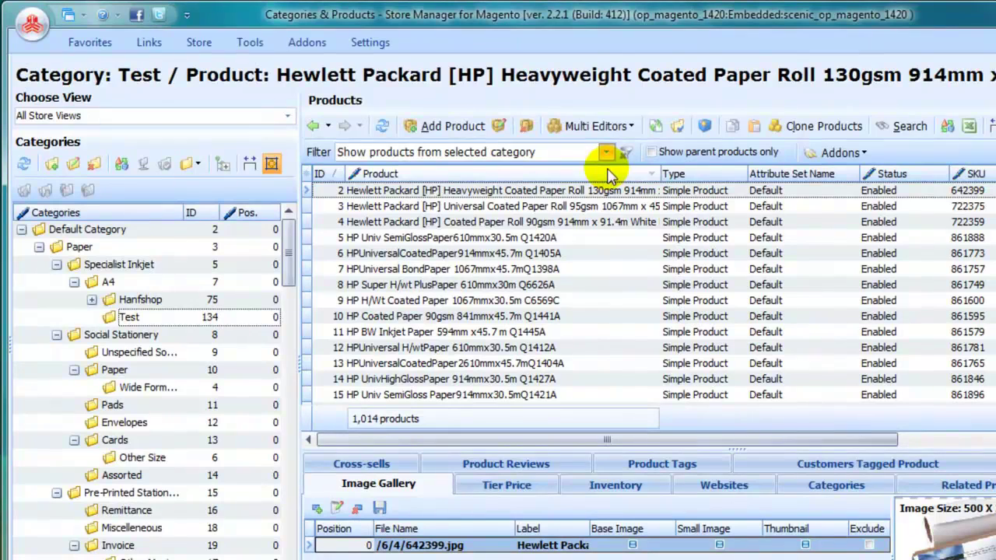
left_click(198, 42)
left_click(335, 101)
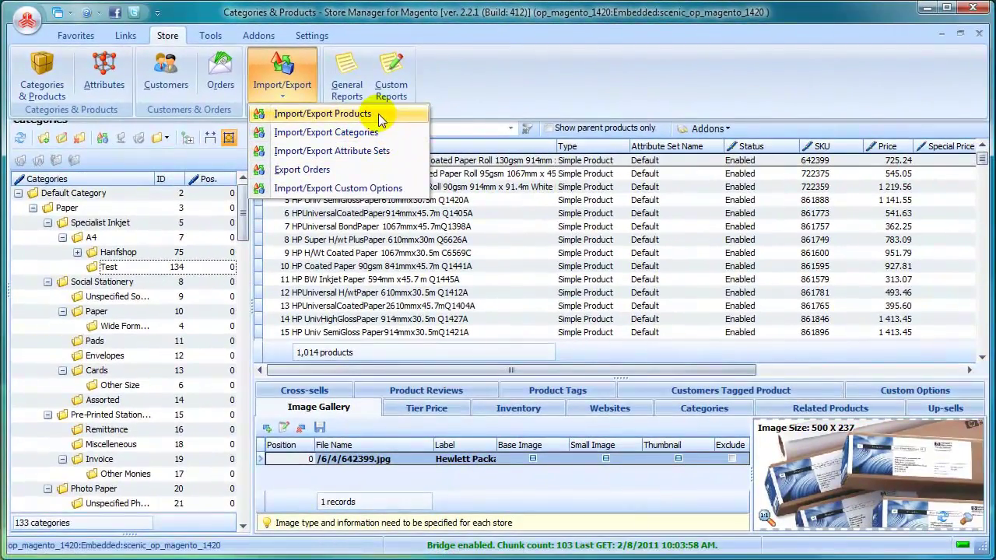
Export all 1,014 products' Name, ID, Price, SKU, Qty and Categories Path to C:\Import_export\Magento_import.csv.
left_click(381, 117)
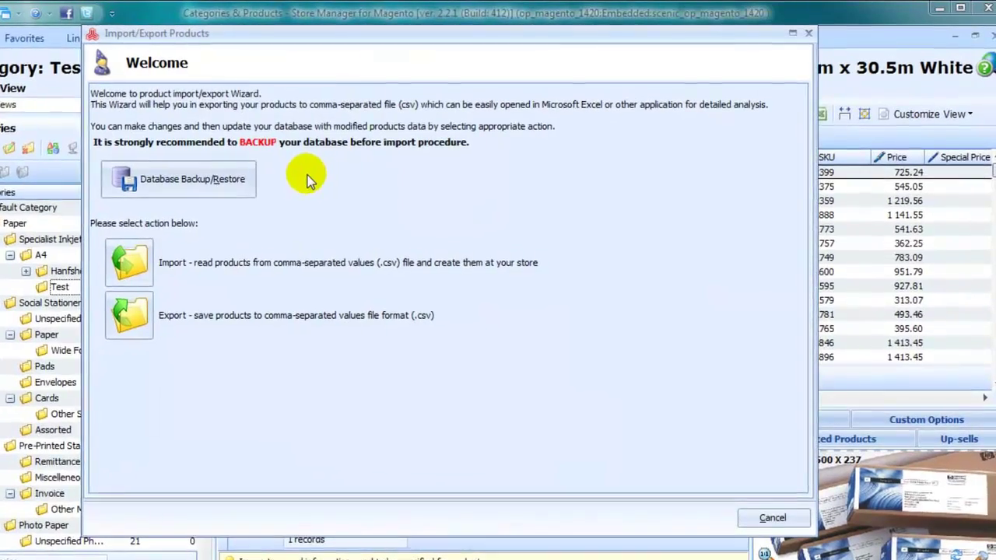
left_click(122, 316)
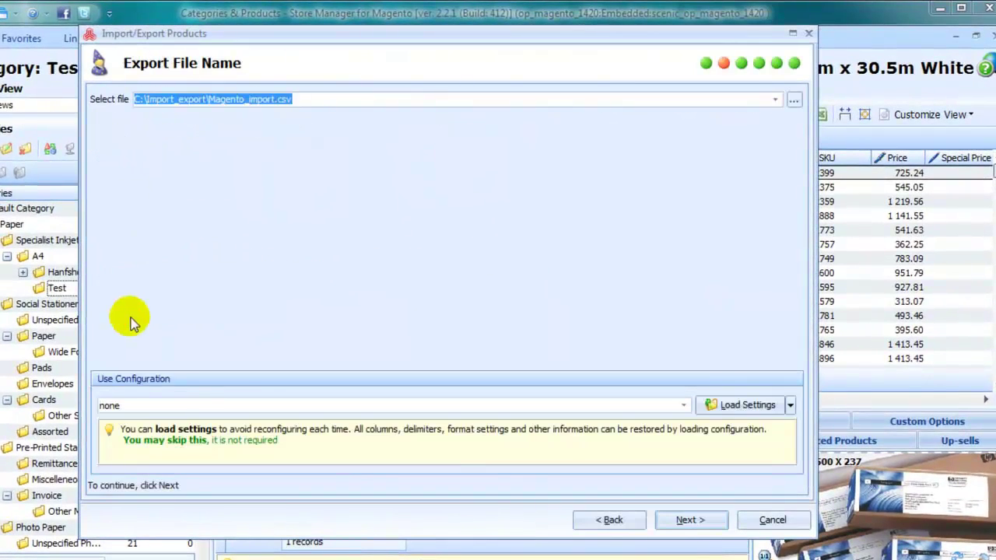
left_click(681, 523)
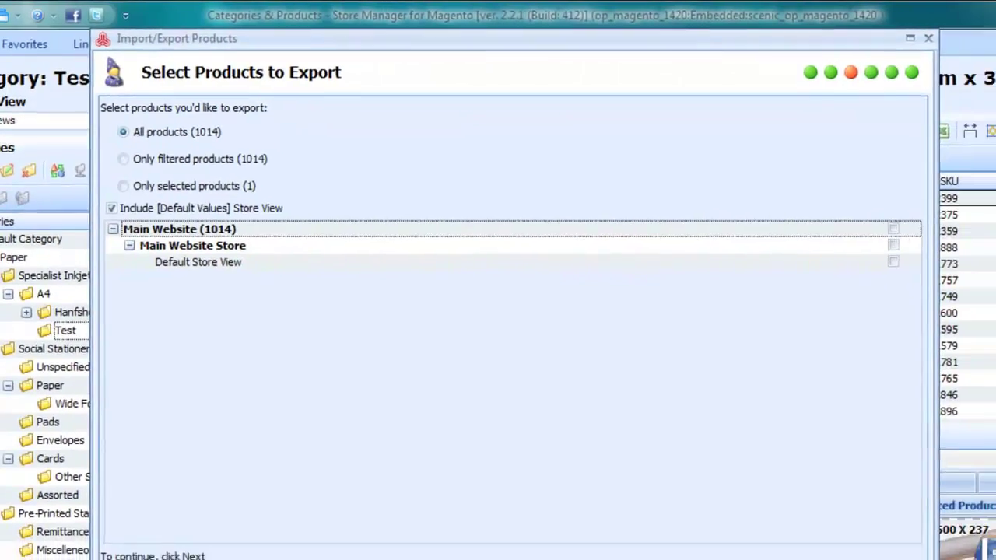
left_click(708, 543)
left_click(696, 537)
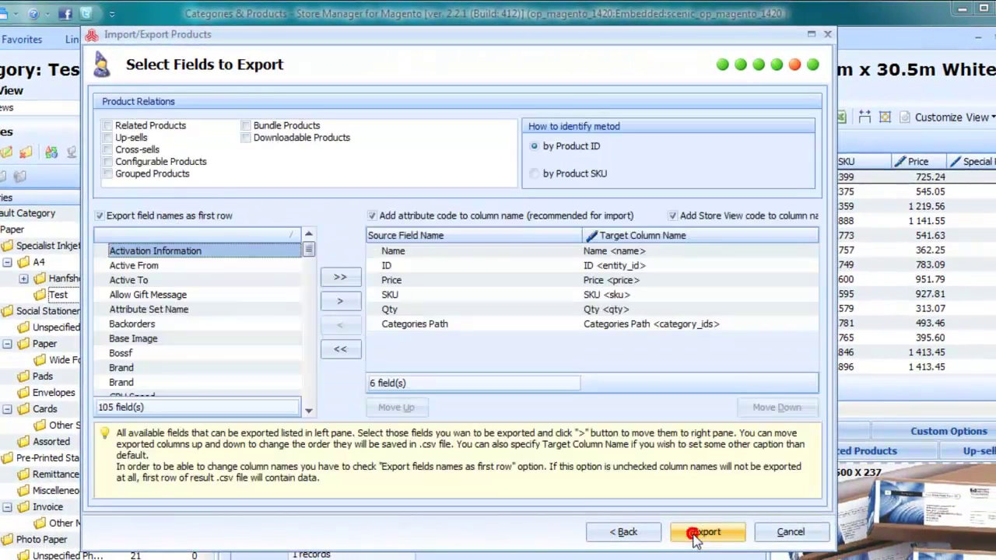
left_click(704, 532)
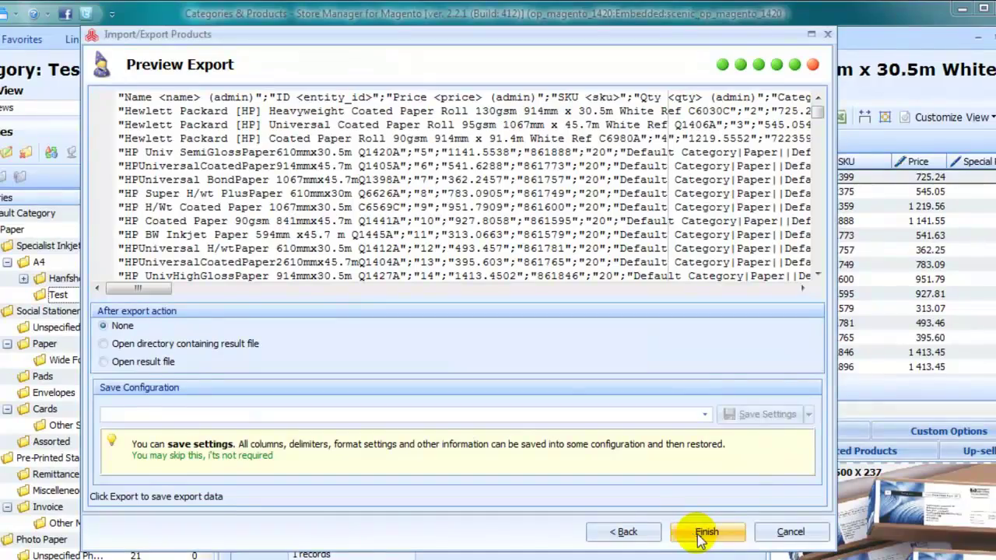
Close the export preview and keep the ribbon permanently expanded.
left_click(704, 532)
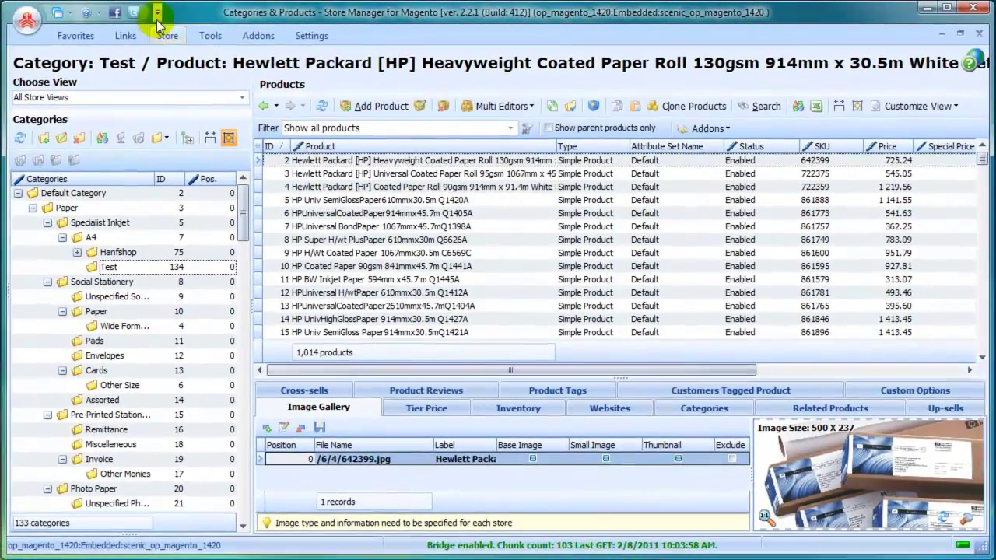
left_click(111, 13)
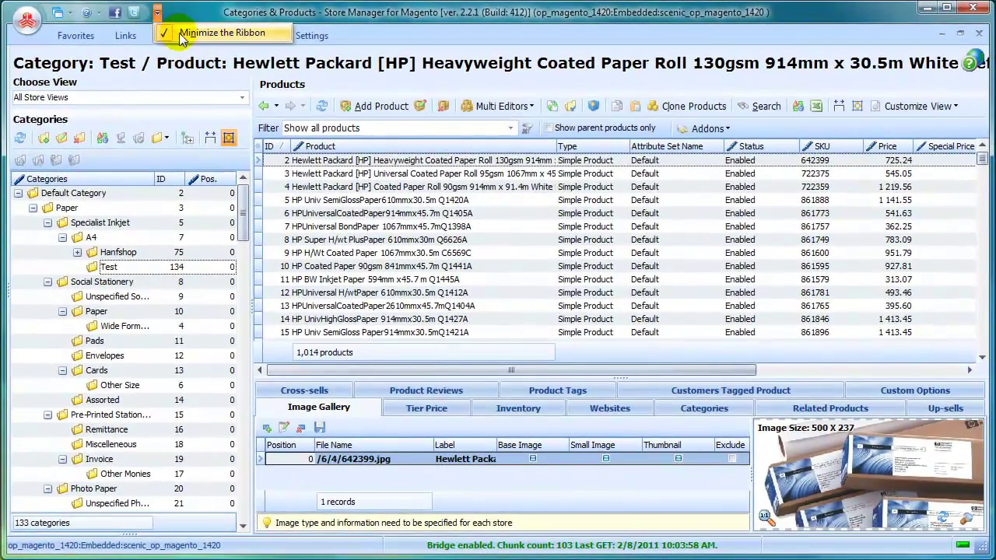
left_click(183, 35)
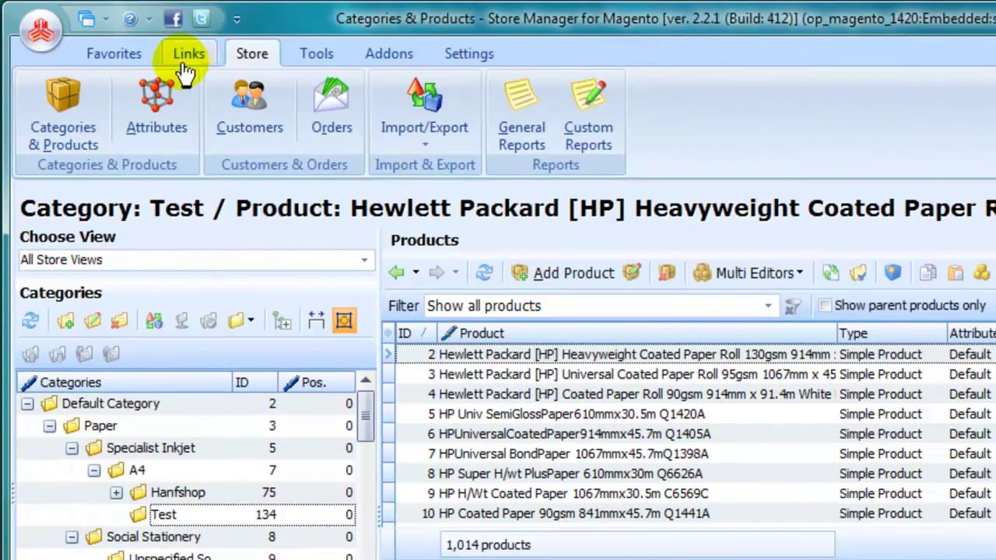
Browse the Links, Settings and Tools tabs and preview the Database Backup/Restore wizard without running it.
left_click(182, 53)
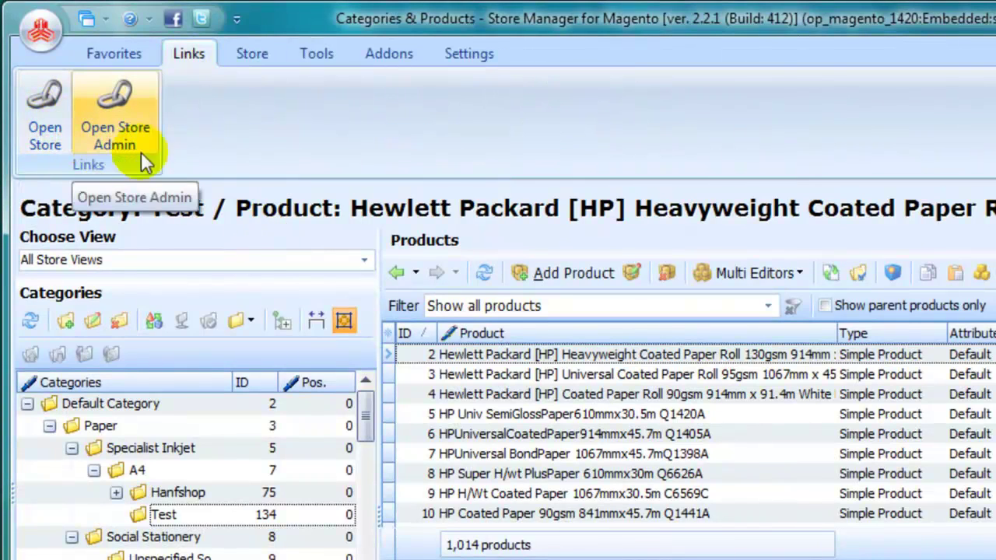
left_click(449, 64)
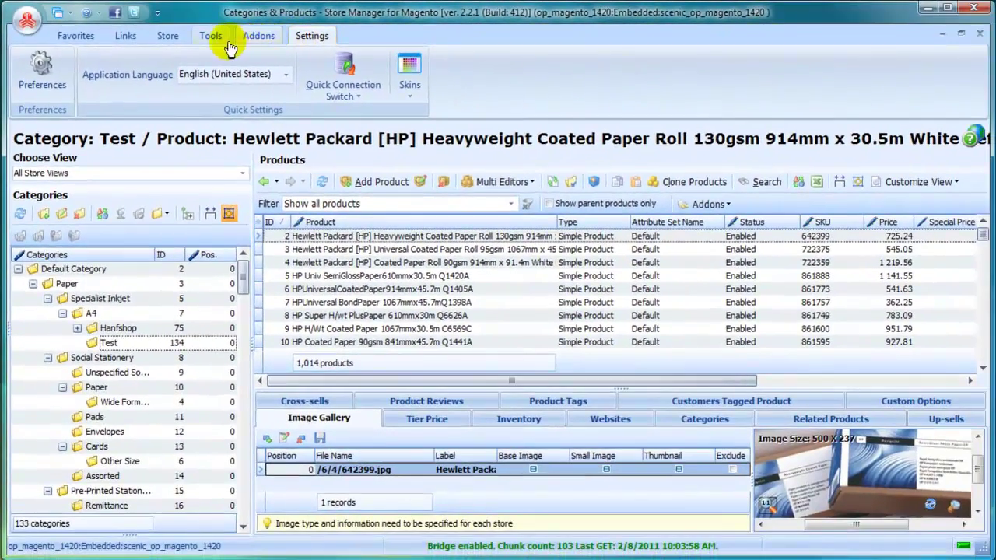
left_click(225, 40)
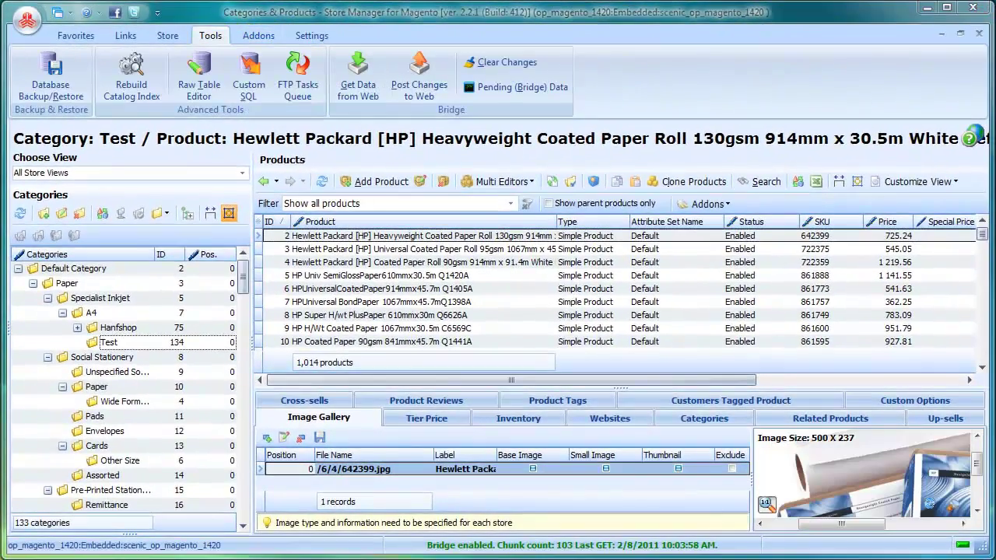
left_click(71, 82)
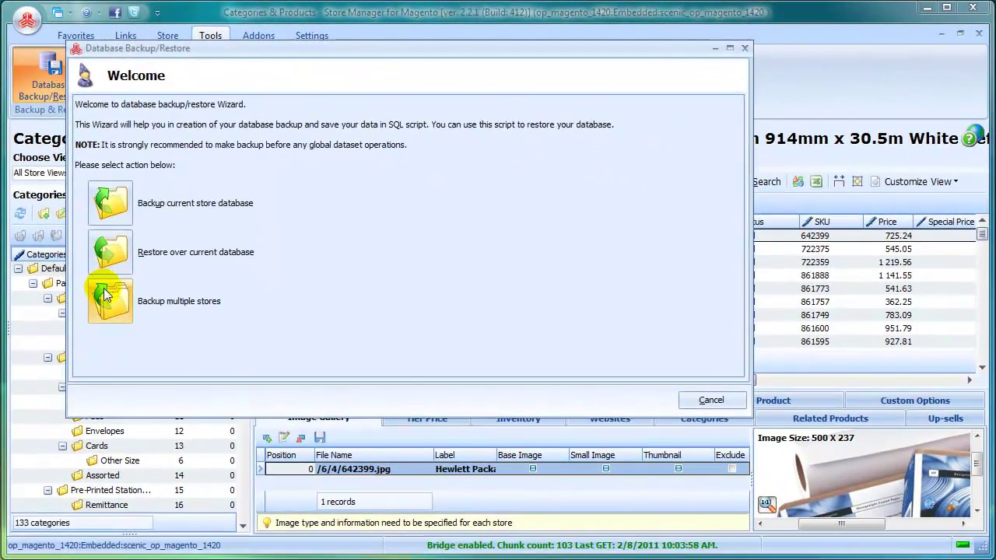
key("Escape")
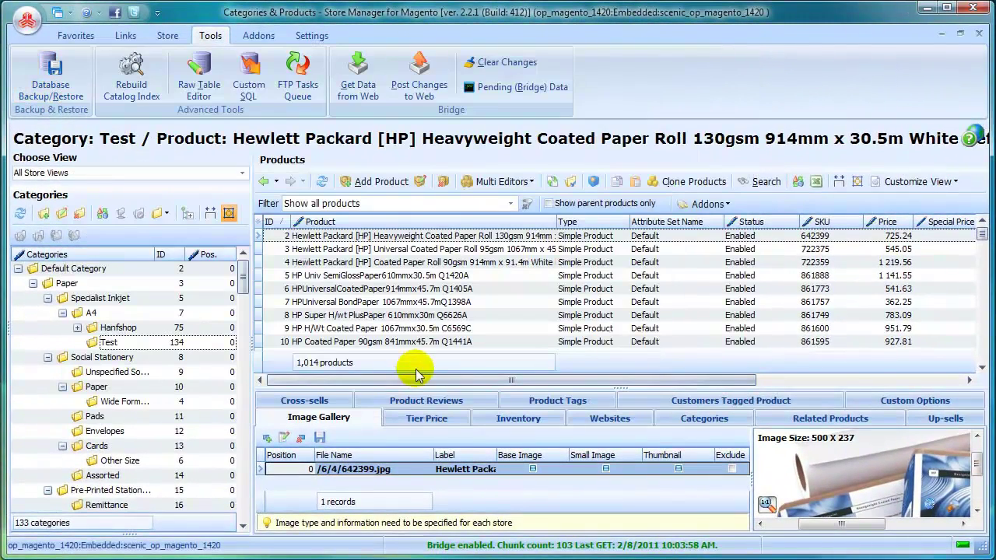
Browse the store list in Settings > Quick Connection Switch without switching, then return to the Store commands.
left_click(311, 35)
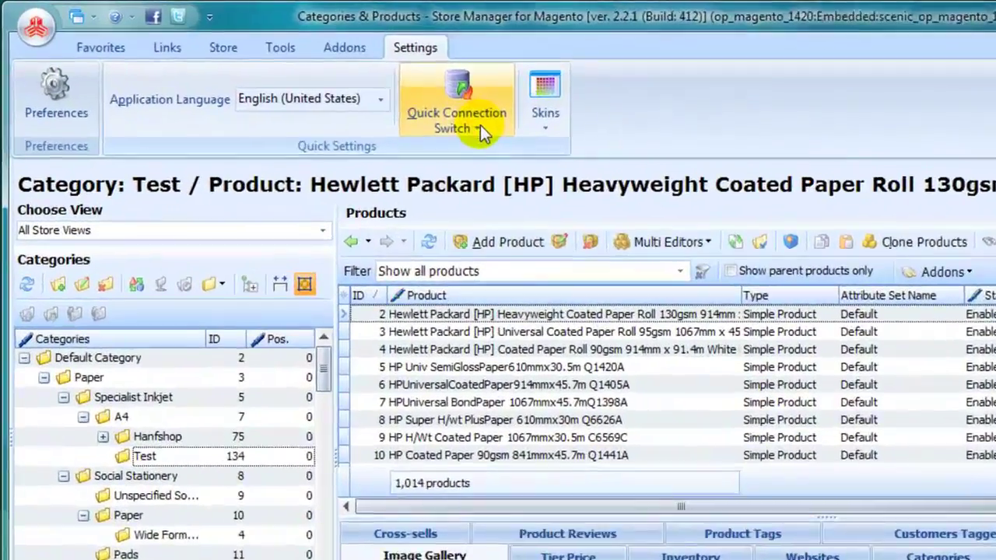
left_click(359, 95)
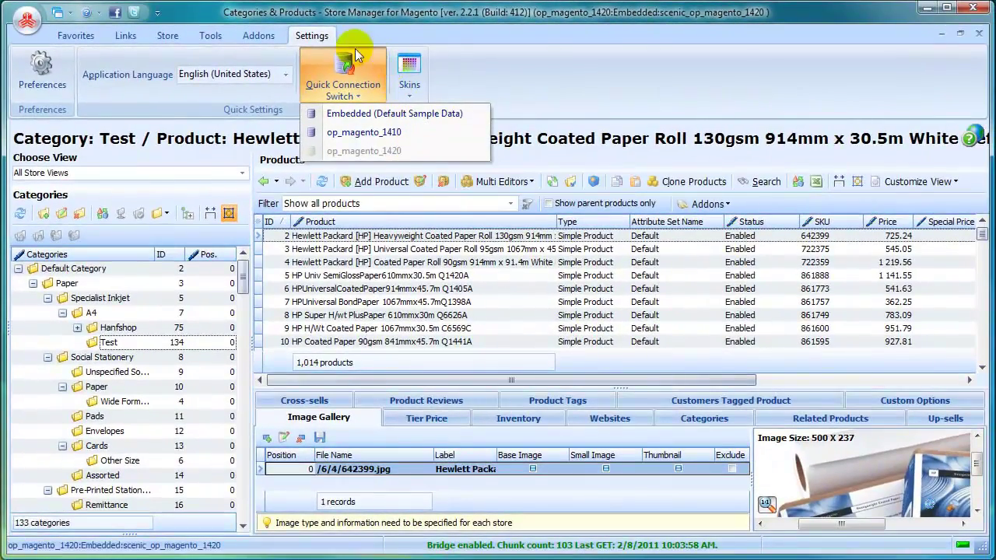
left_click(181, 45)
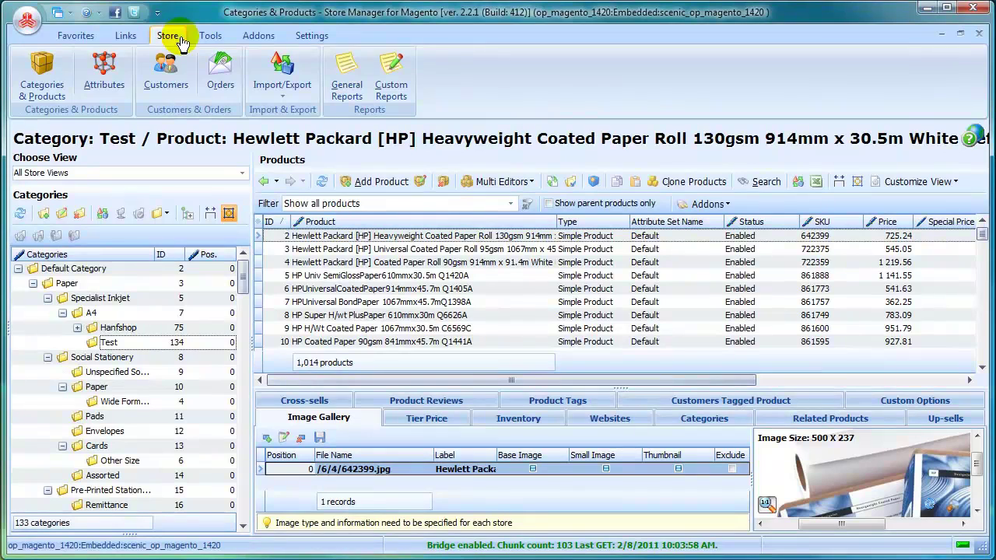